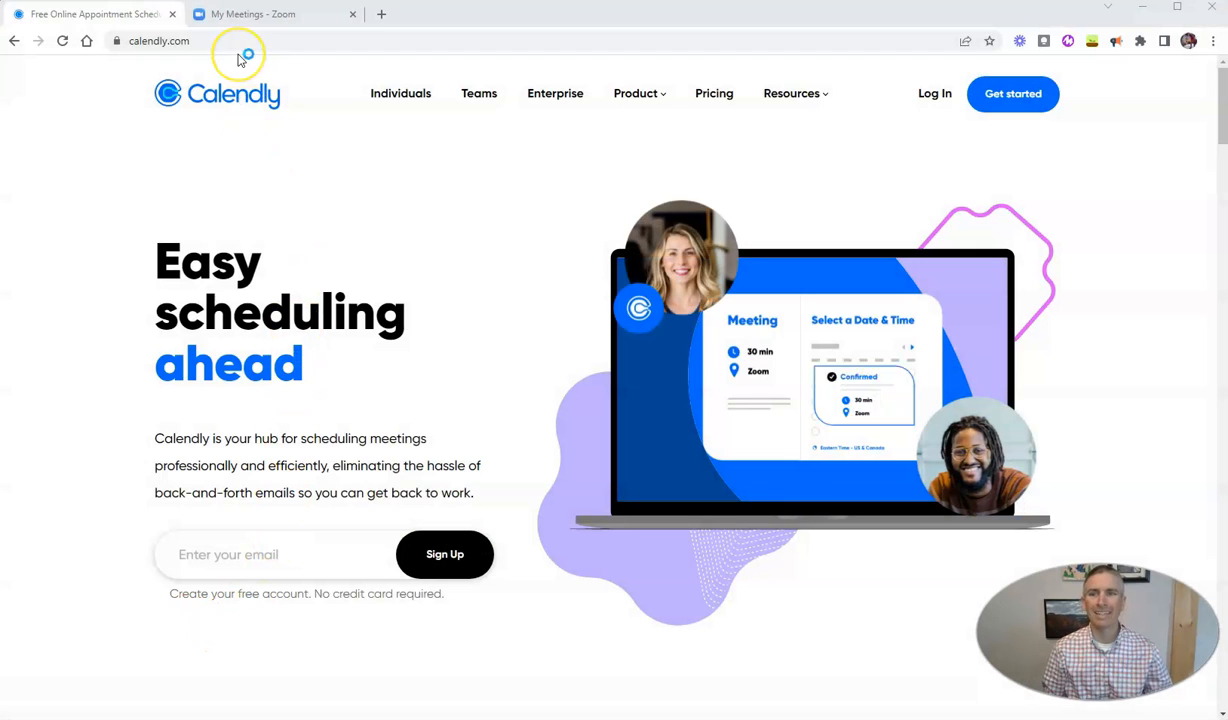
- Sign up for Calendly with the Google account and allow Calendly to access its calendars
click(1013, 98)
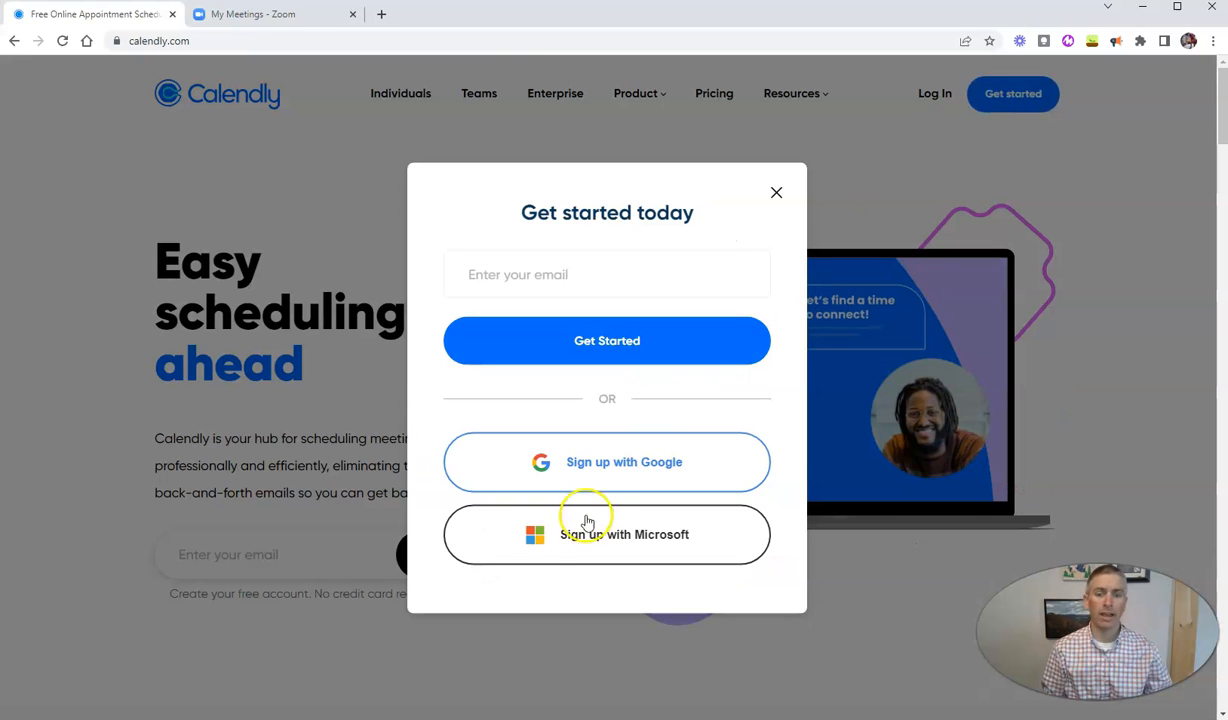
click(617, 470)
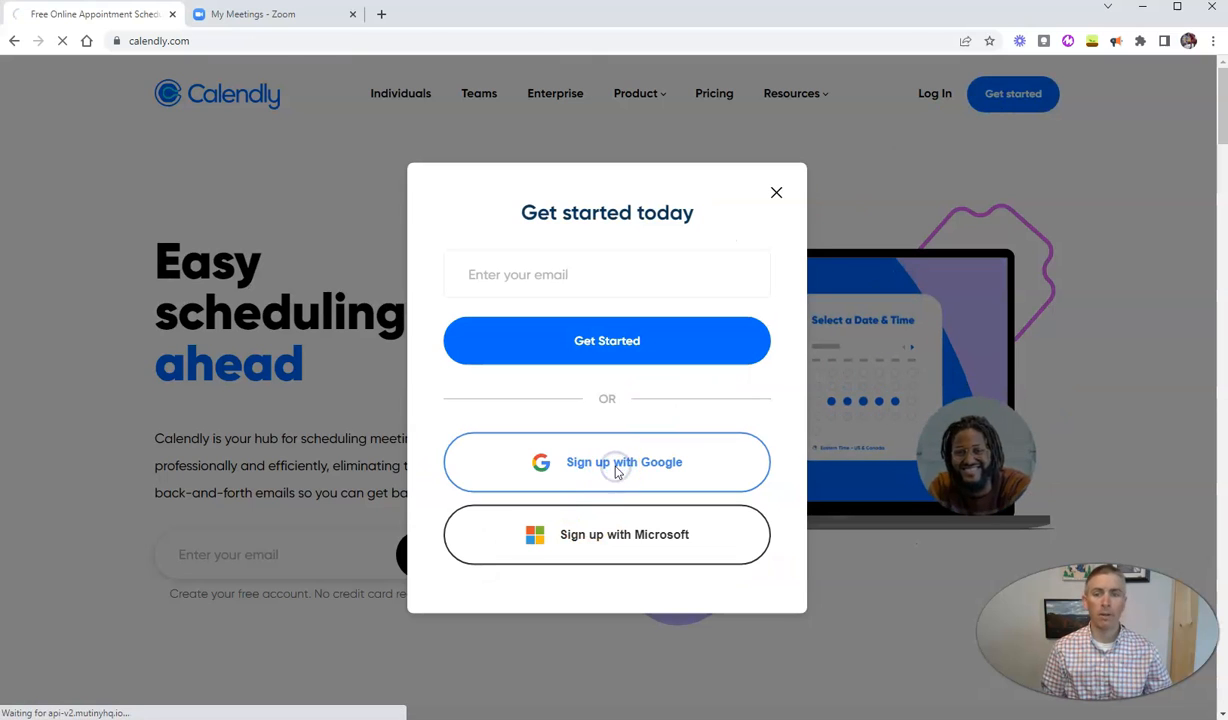
click(549, 401)
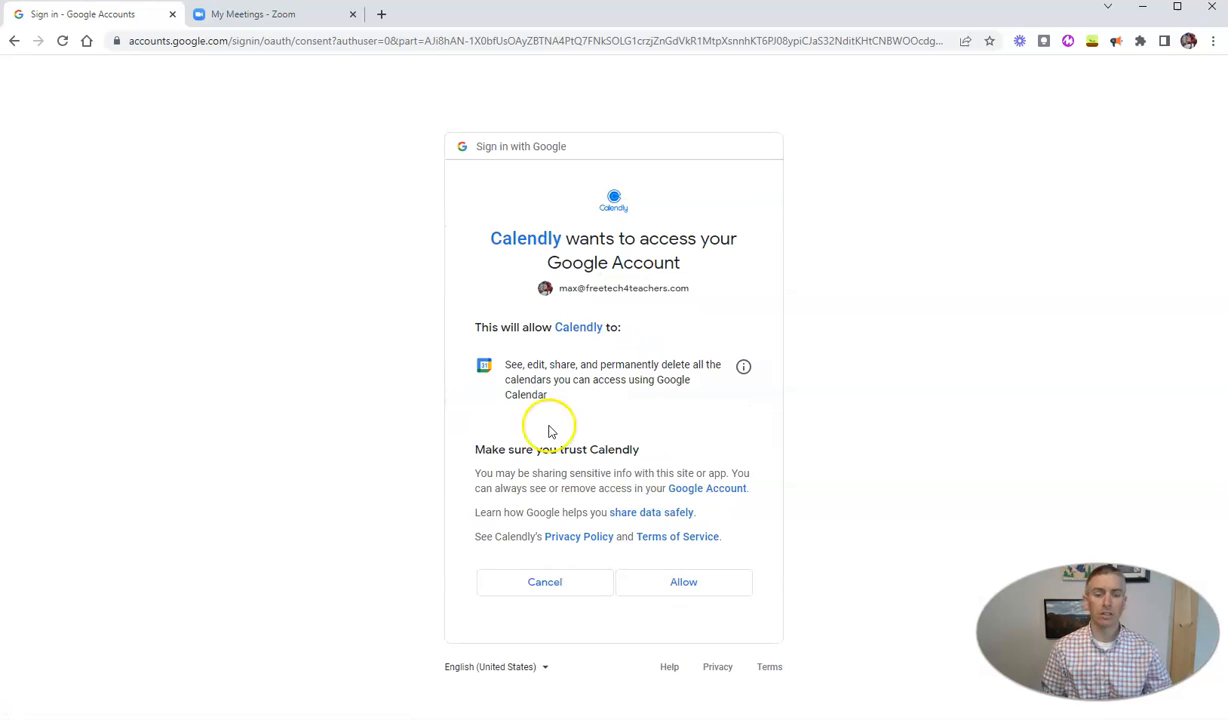
click(688, 586)
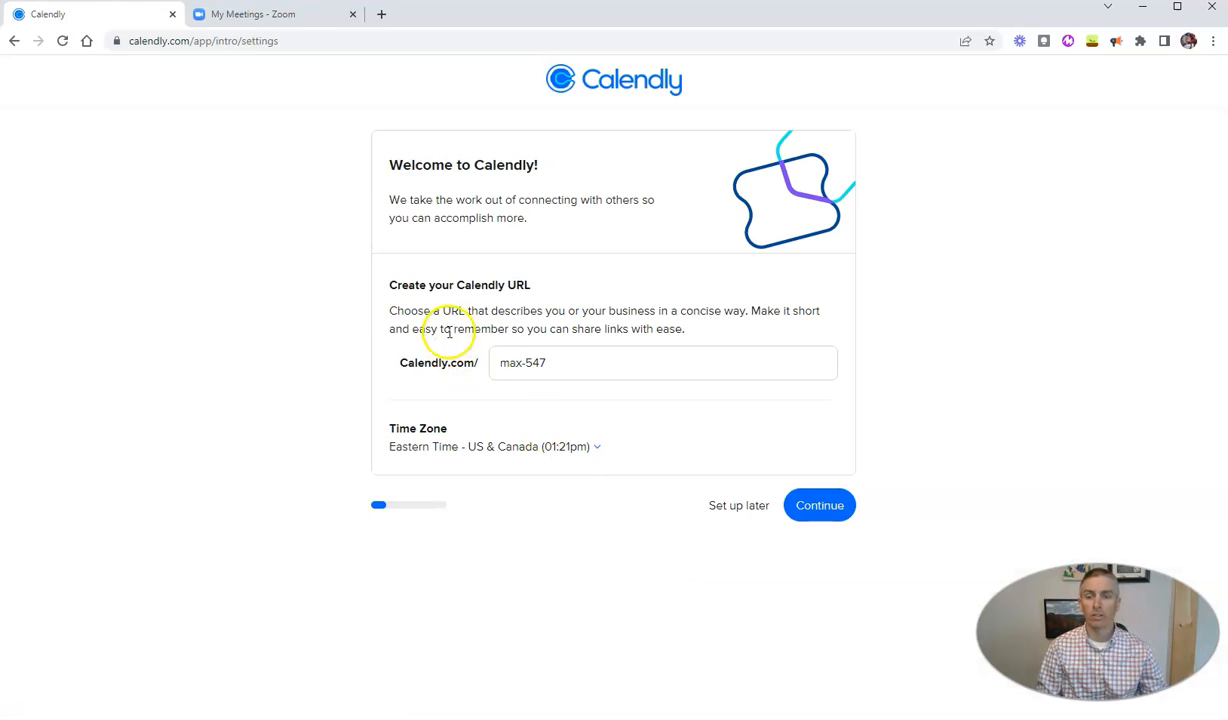
- Set the Calendly URL to the owner's first name followed by "thedog" and accept the connected Google Calendar settings
click(562, 359)
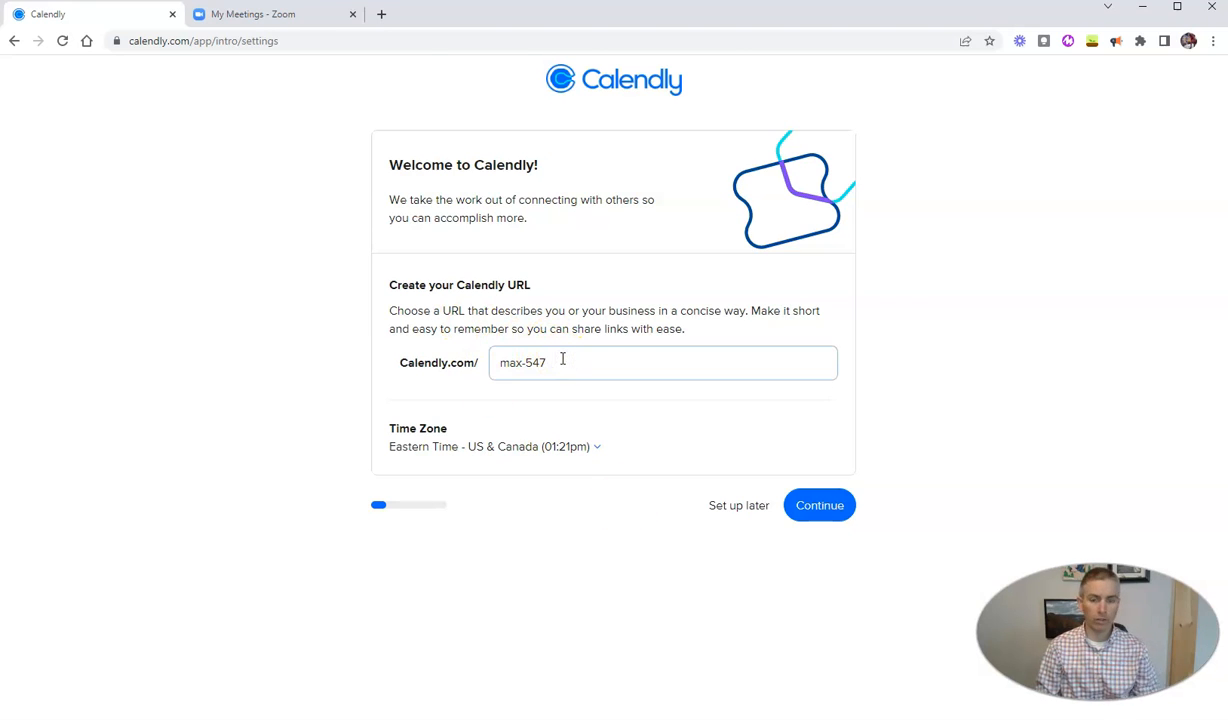
text(thedog)
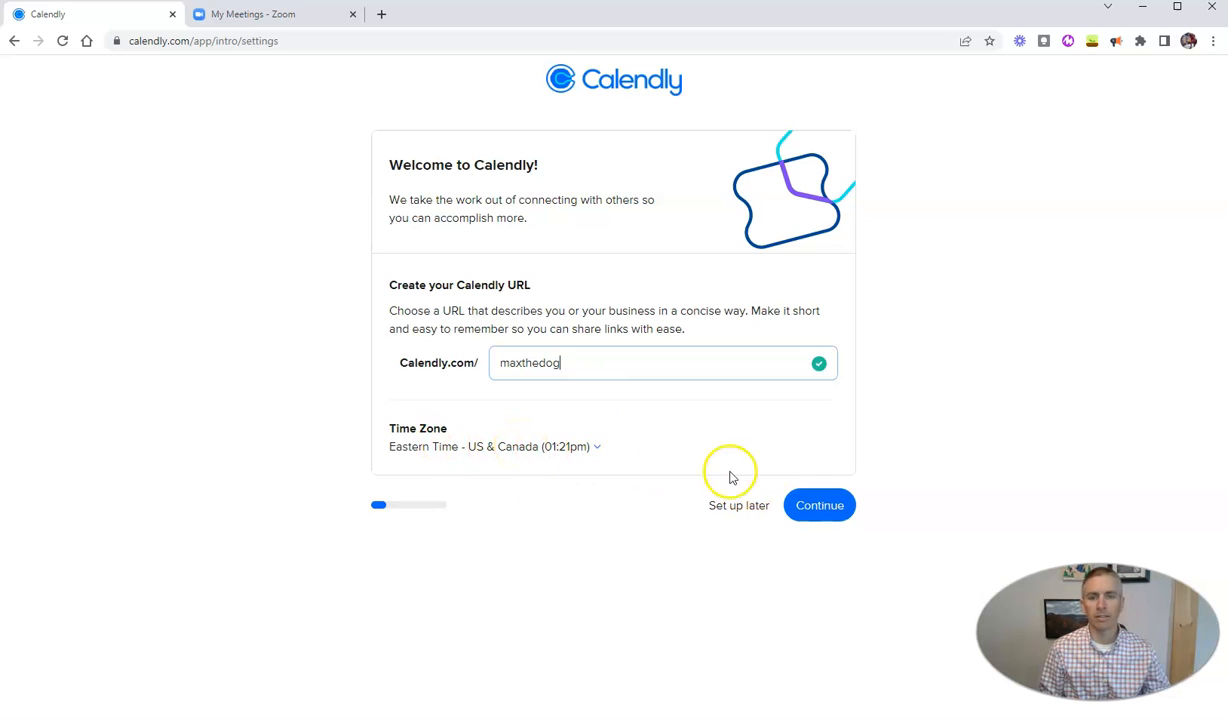
click(829, 513)
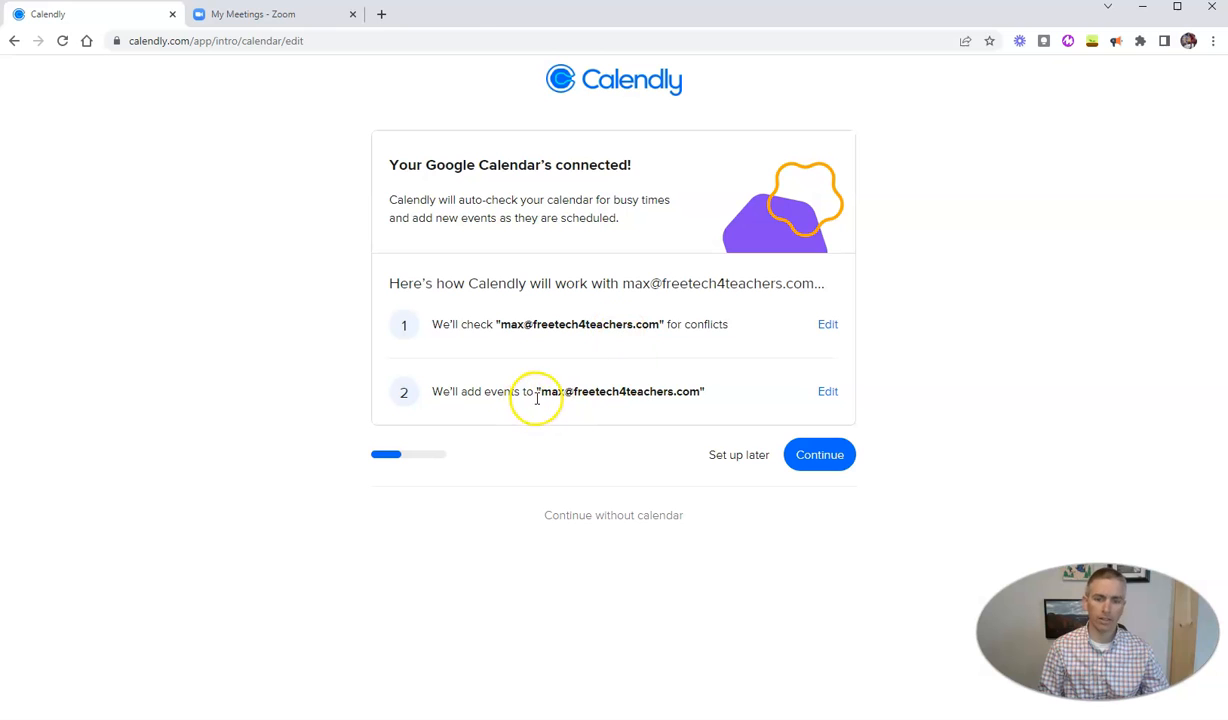
click(830, 457)
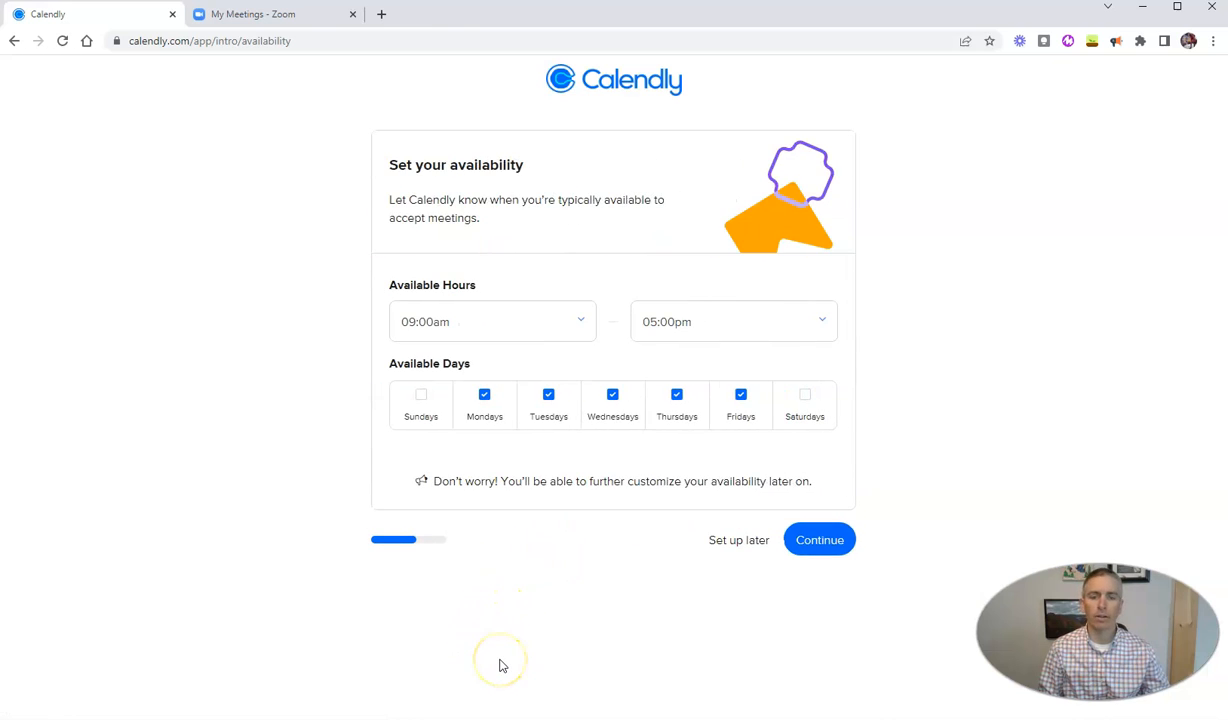
- Set availability to start at 02:00pm, keep only Mondays and Wednesdays as available days, and continue
click(551, 327)
scroll(545, 430, down, 3)
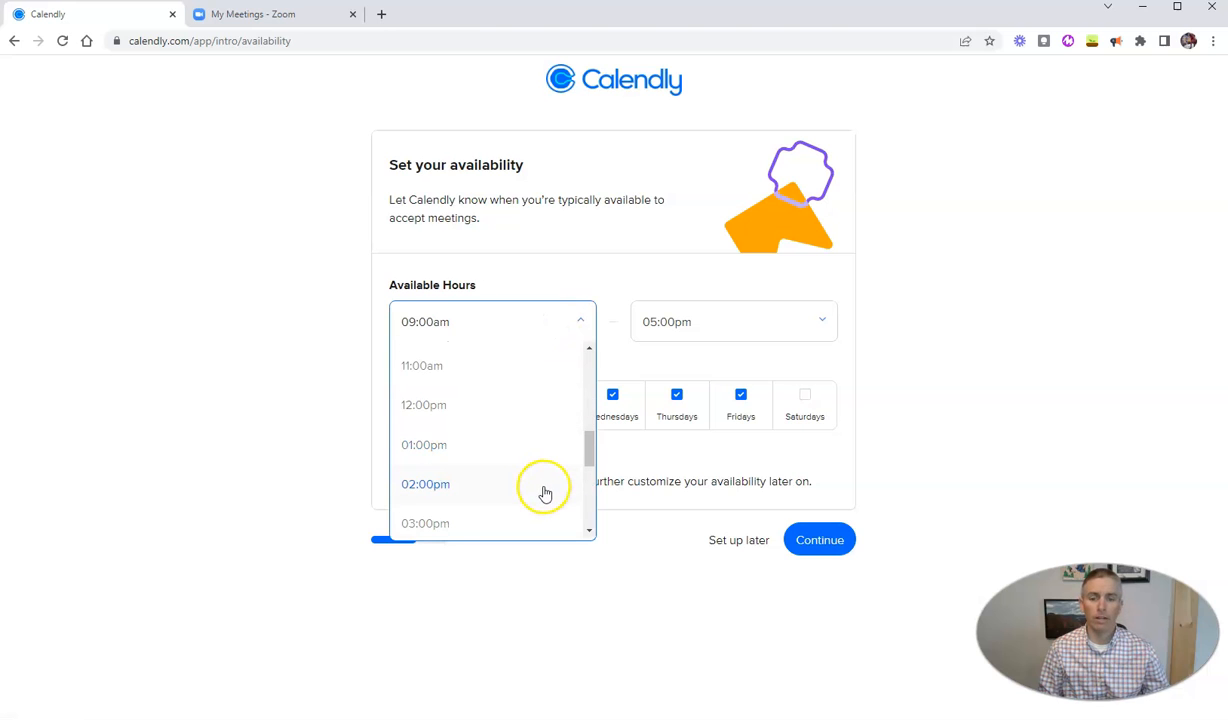
click(452, 487)
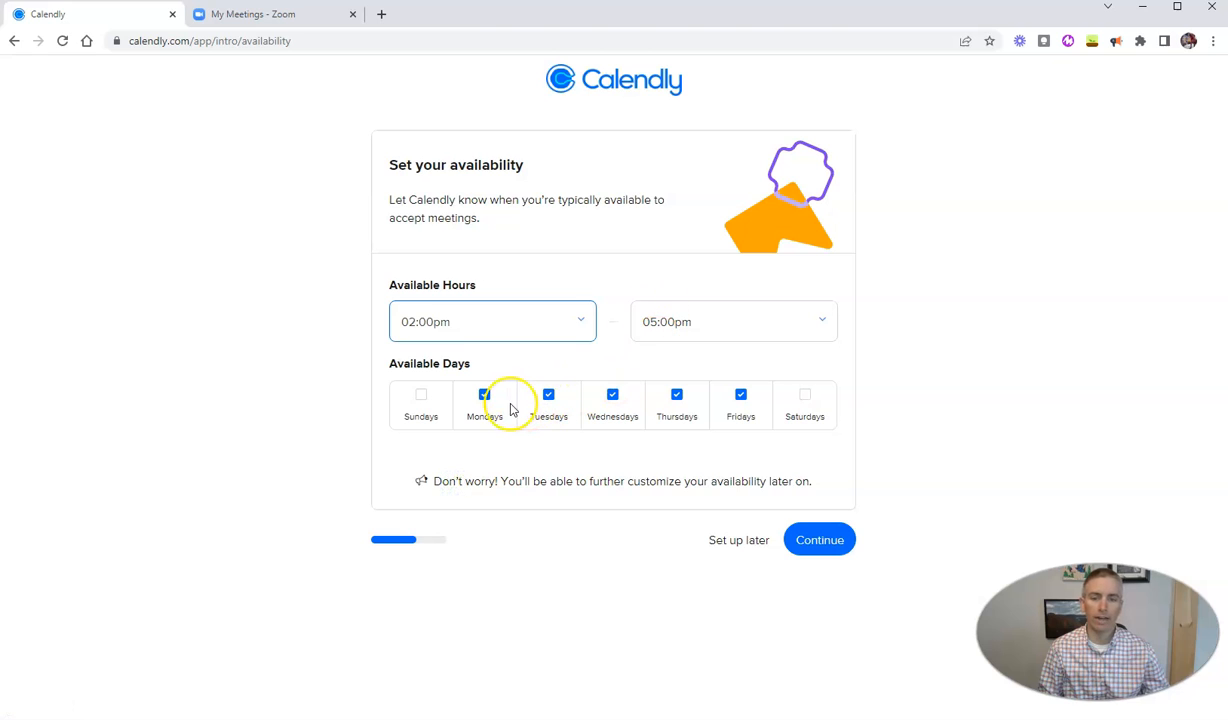
click(550, 400)
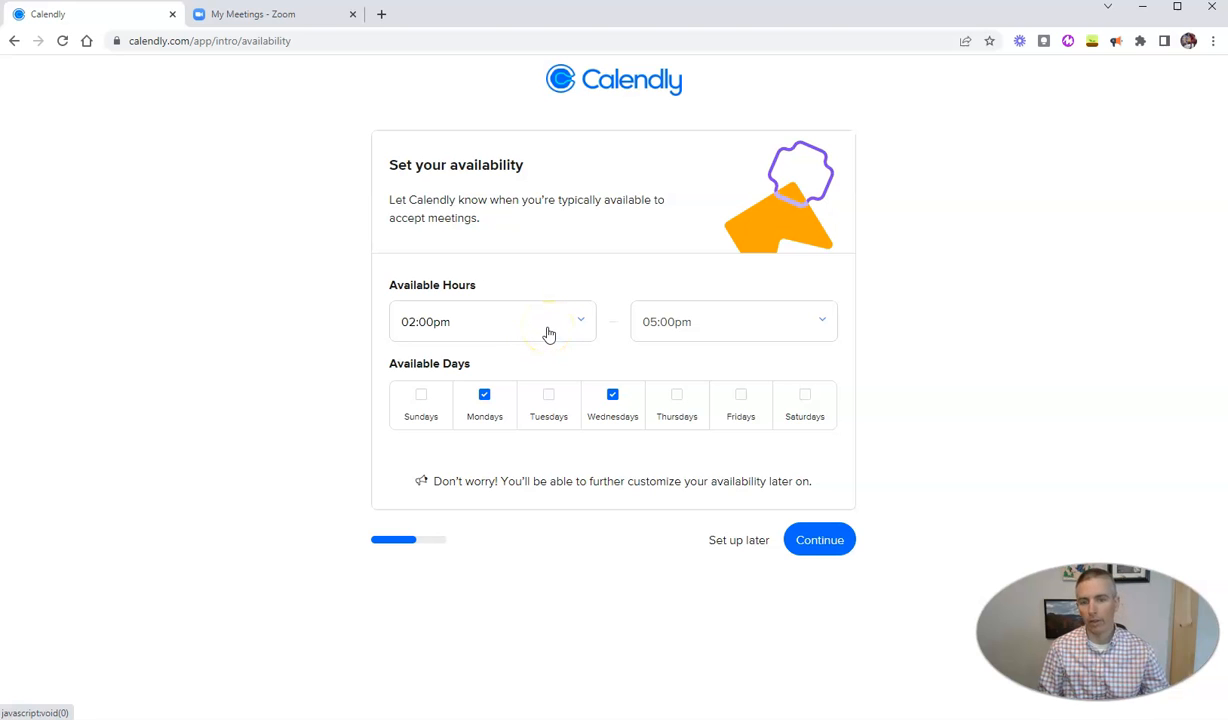
click(828, 546)
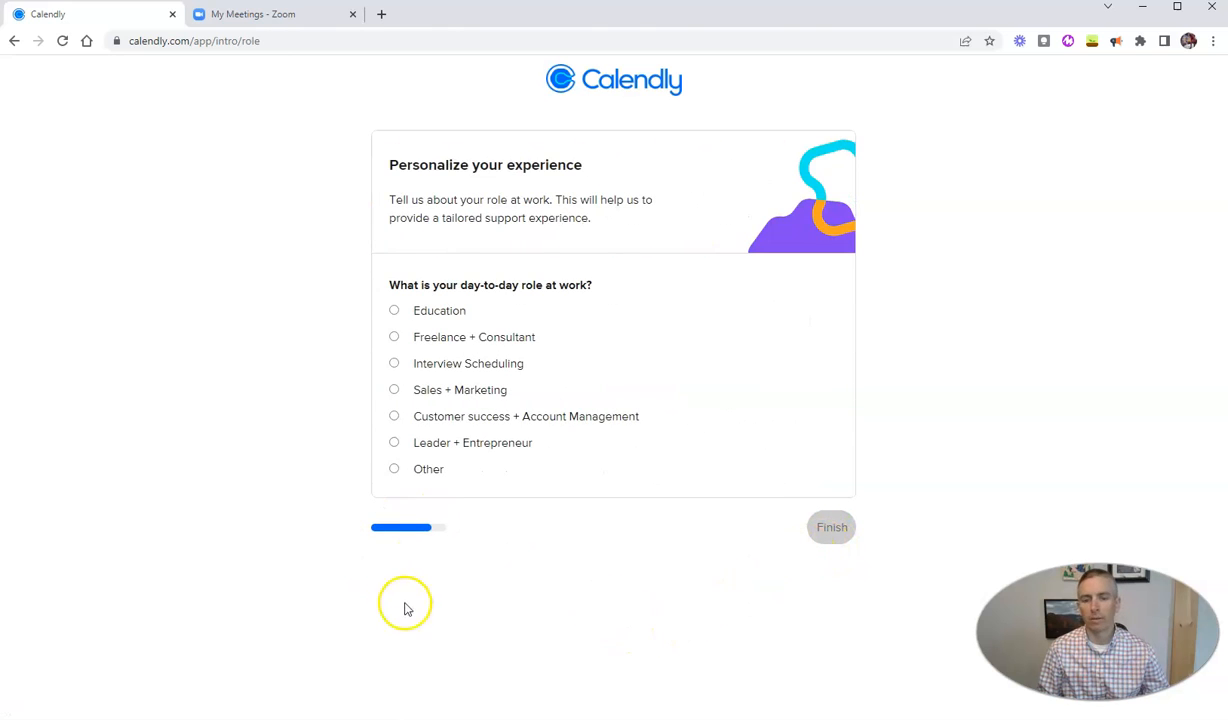
- Choose Education as the day-to-day role, finish the account setup, and close the event scheduling guide
click(394, 311)
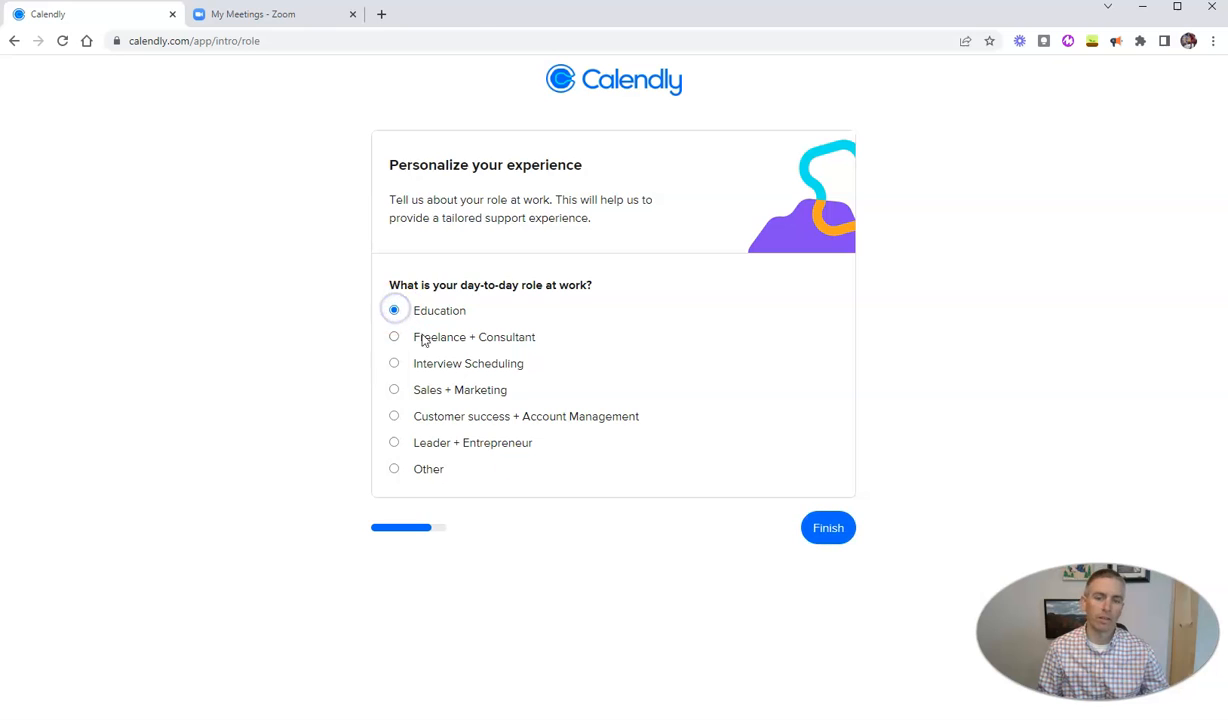
click(828, 532)
click(674, 574)
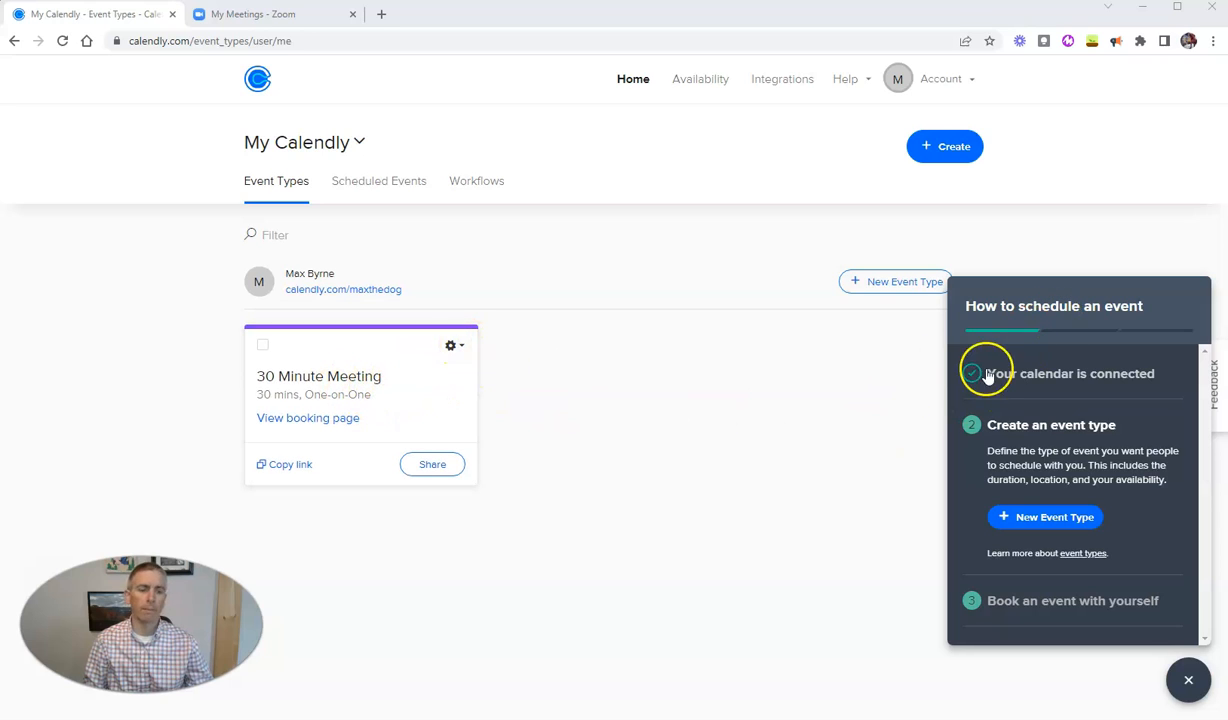
click(1188, 680)
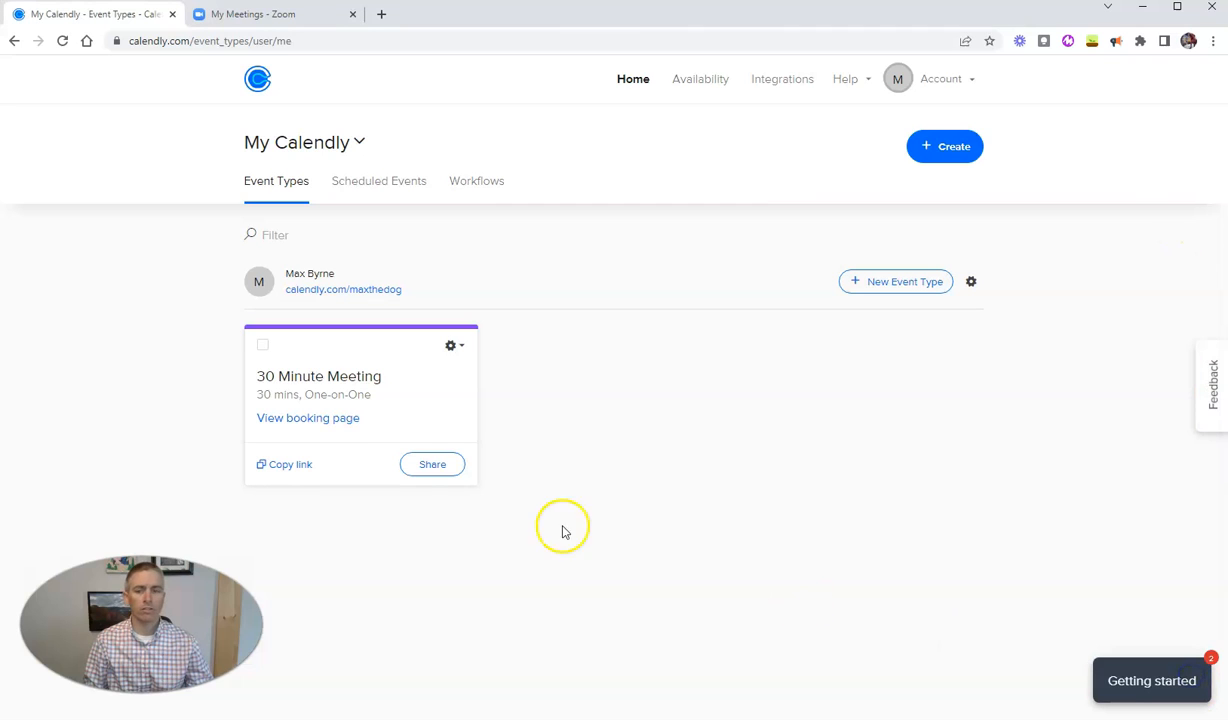
- Open the 30 Minute Meeting event type for editing and expand its name and location details
click(453, 344)
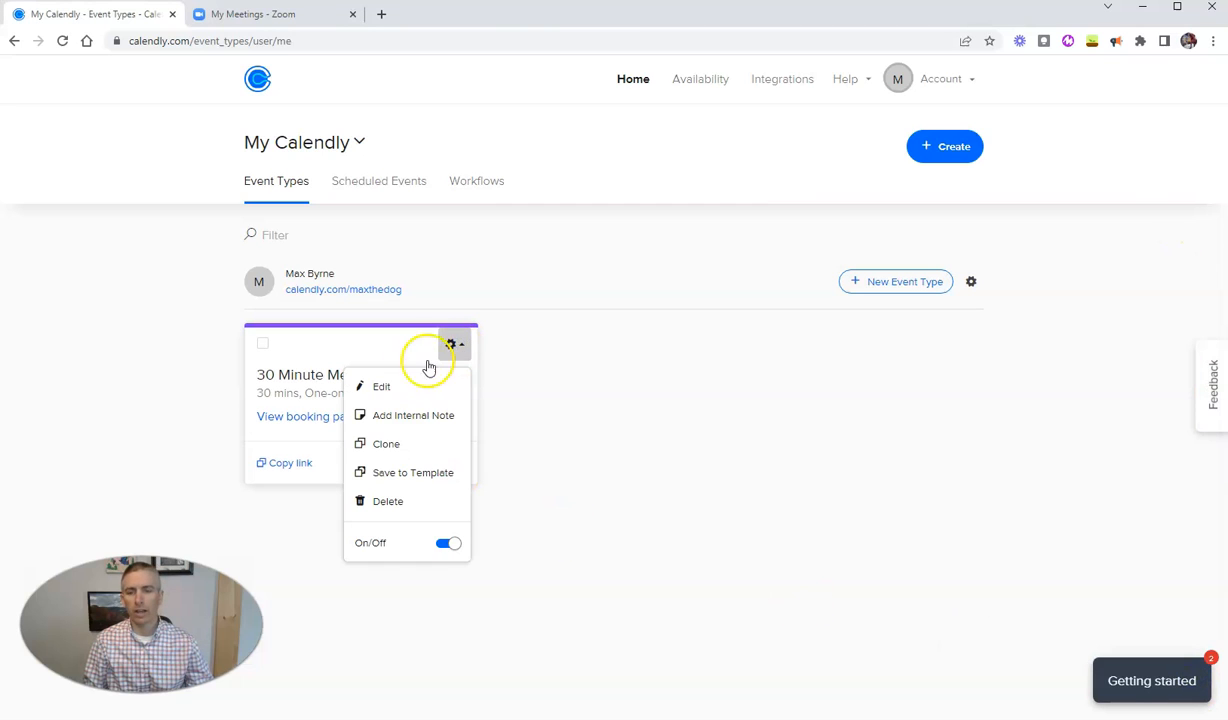
click(384, 387)
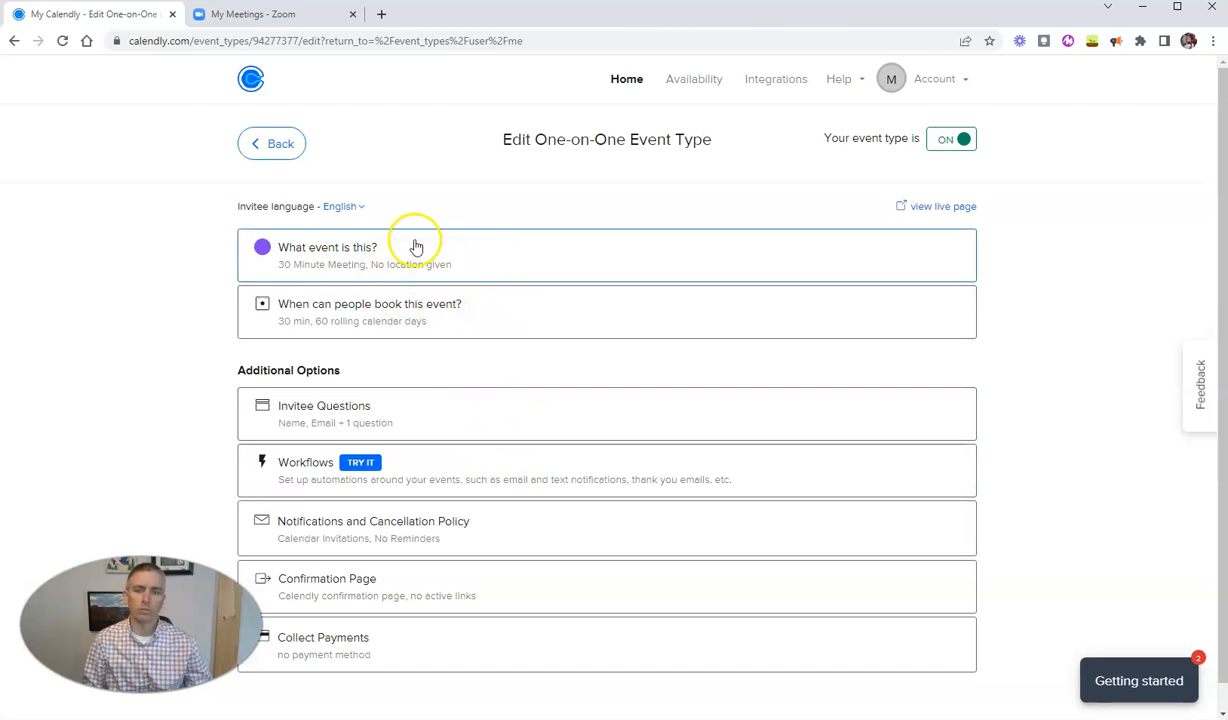
click(378, 255)
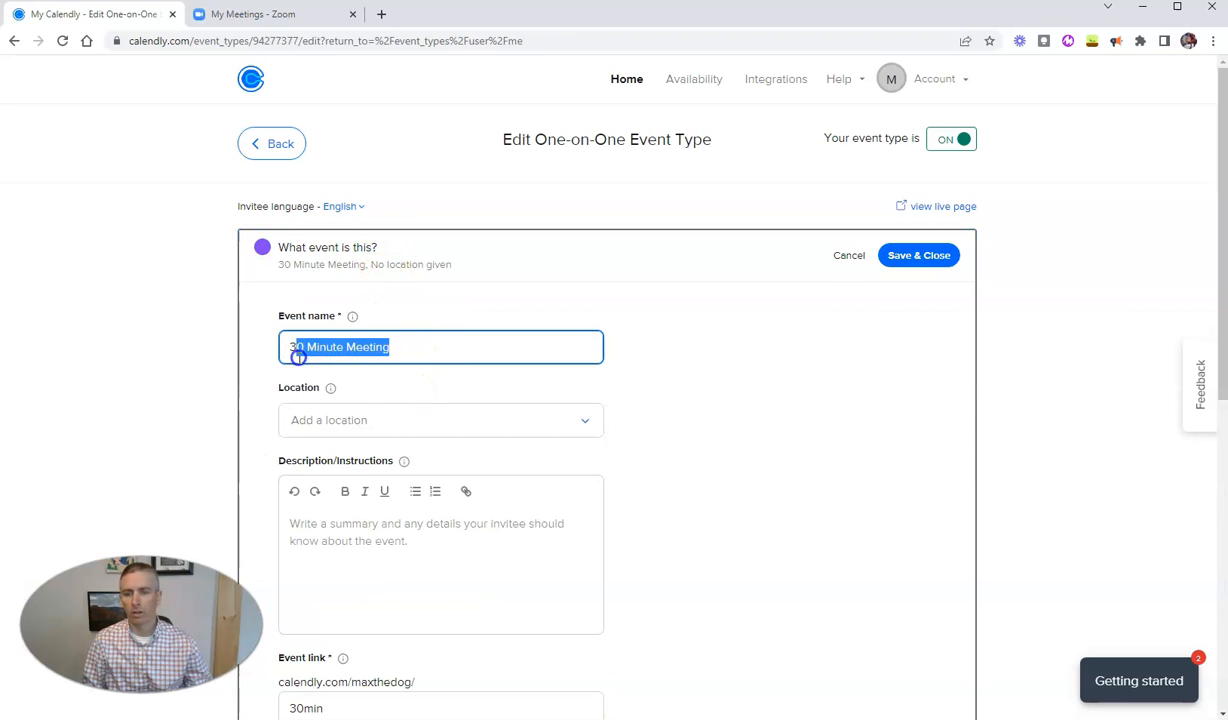
- Rename the event as "Short Meeting With" followed by the host's first name
text(Qu)
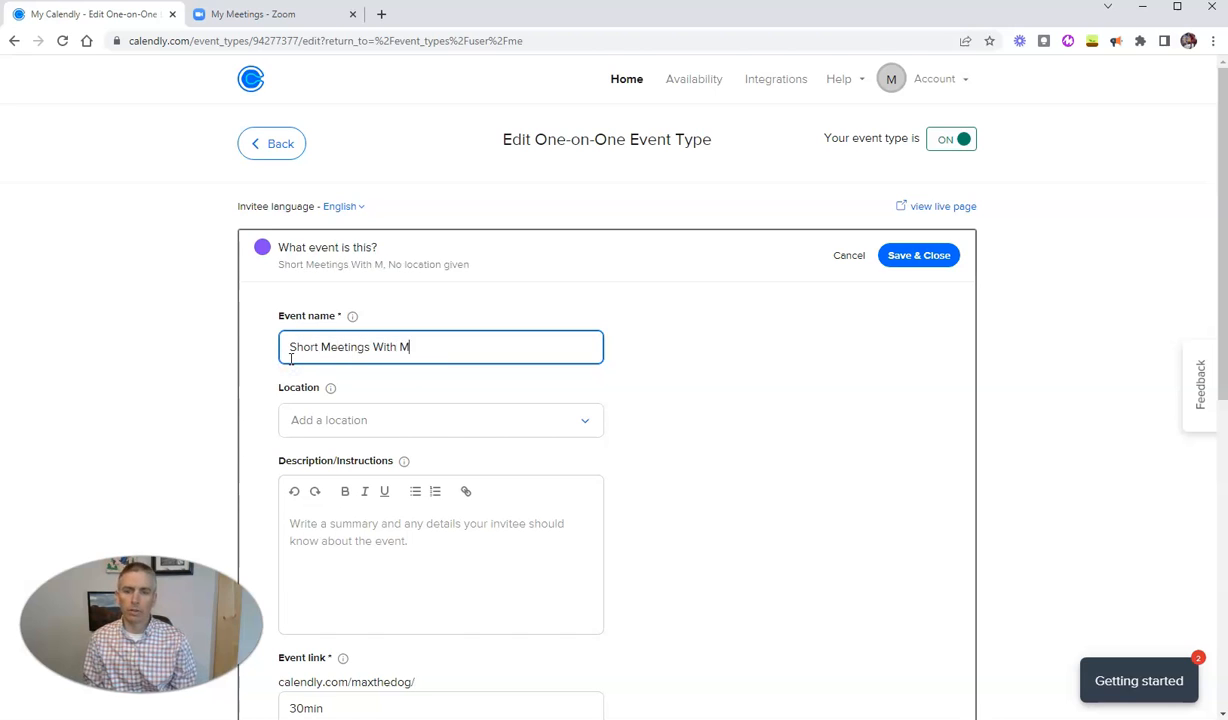
click(368, 349)
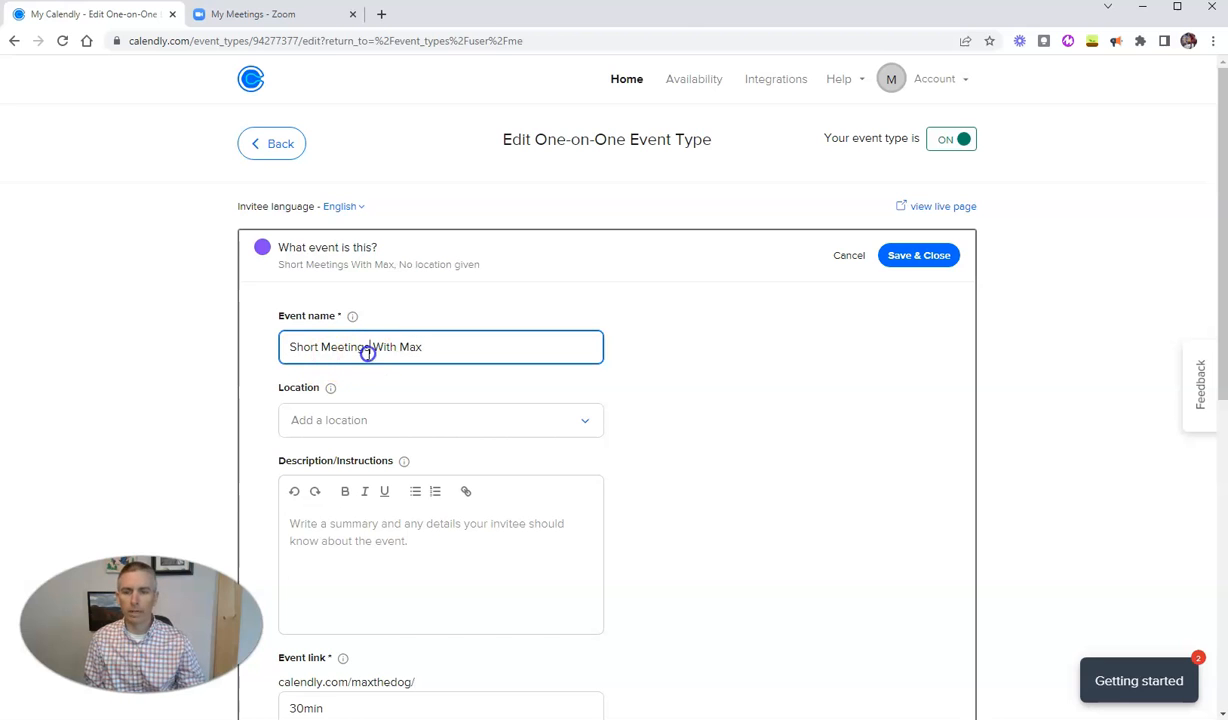
key(BackSpace)
- Choose Zoom as the event location and open the Zoom integration page from the location notice
scroll(594, 440, down, 3)
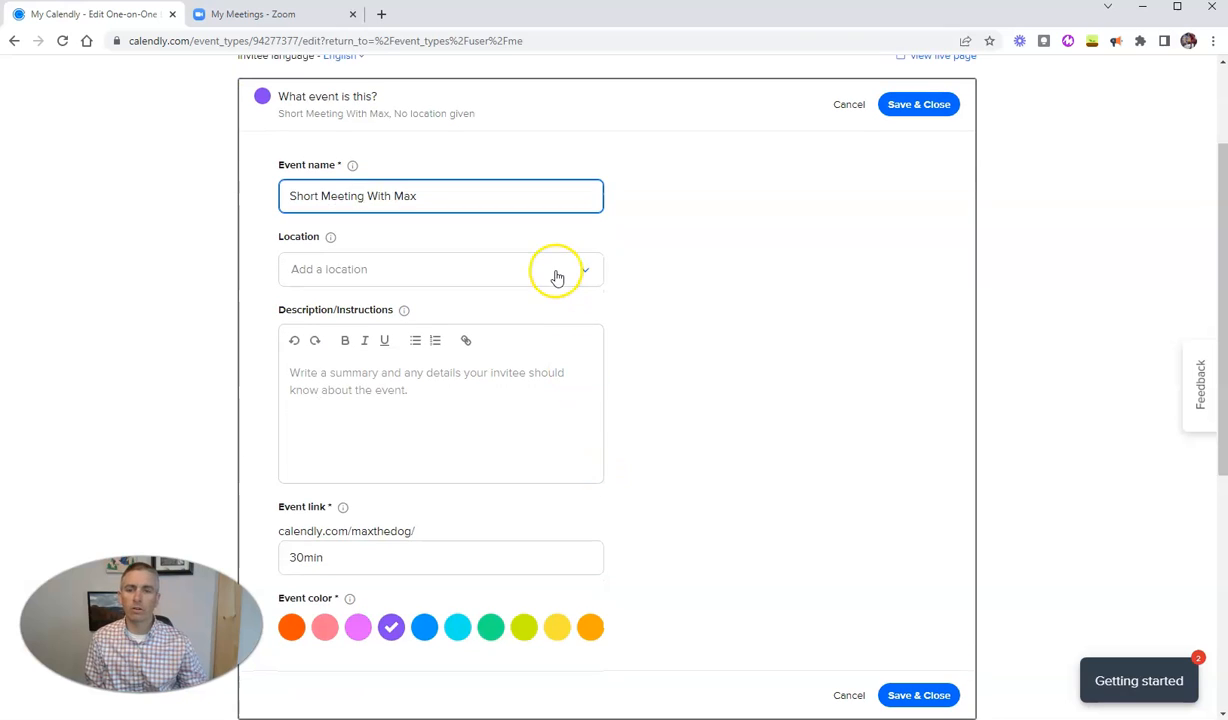
click(557, 276)
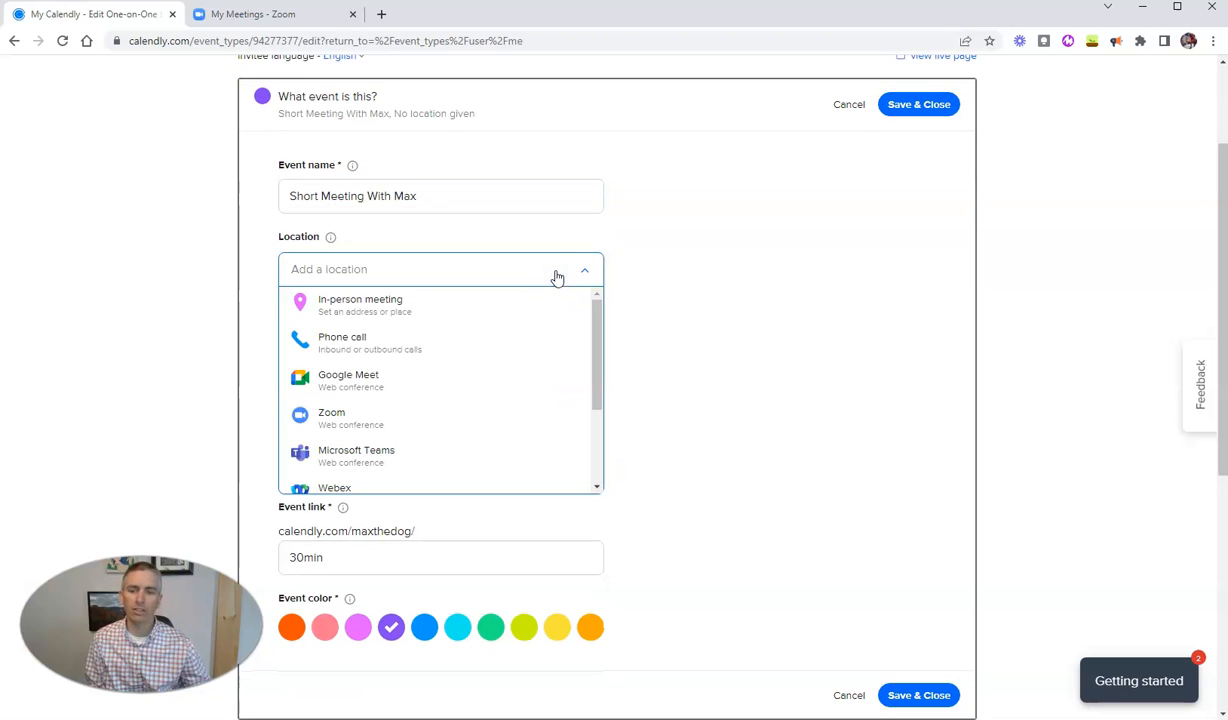
click(375, 424)
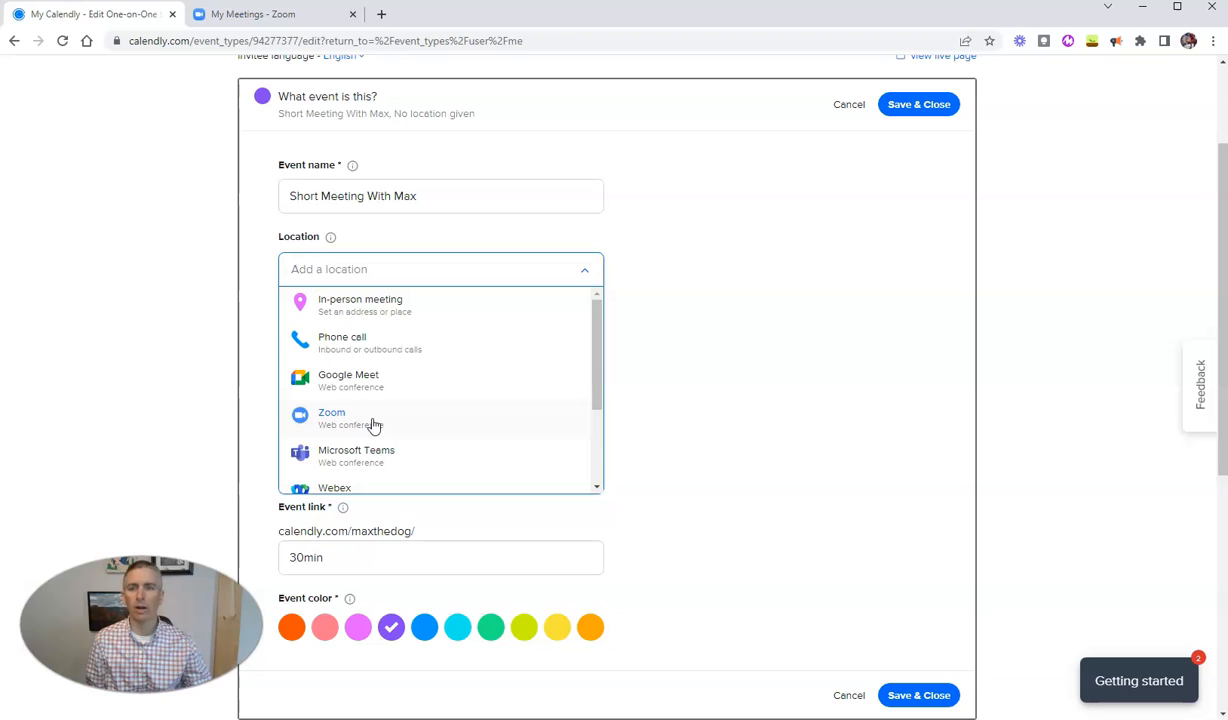
click(374, 425)
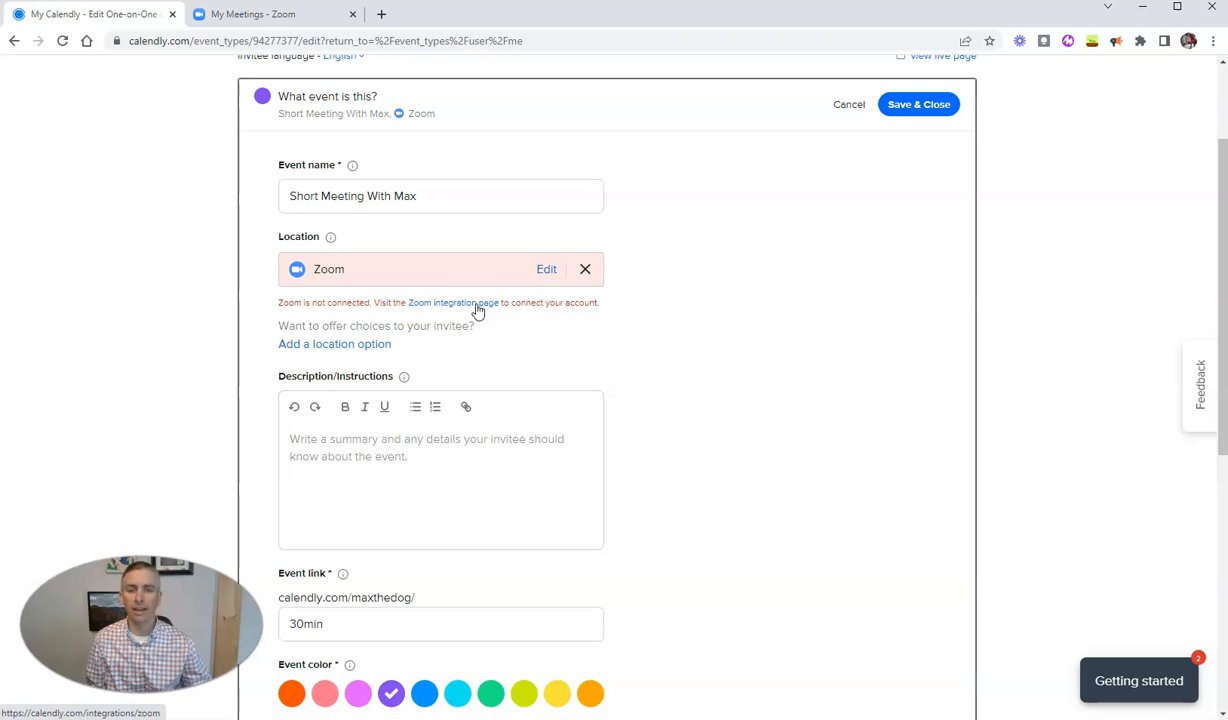
click(478, 304)
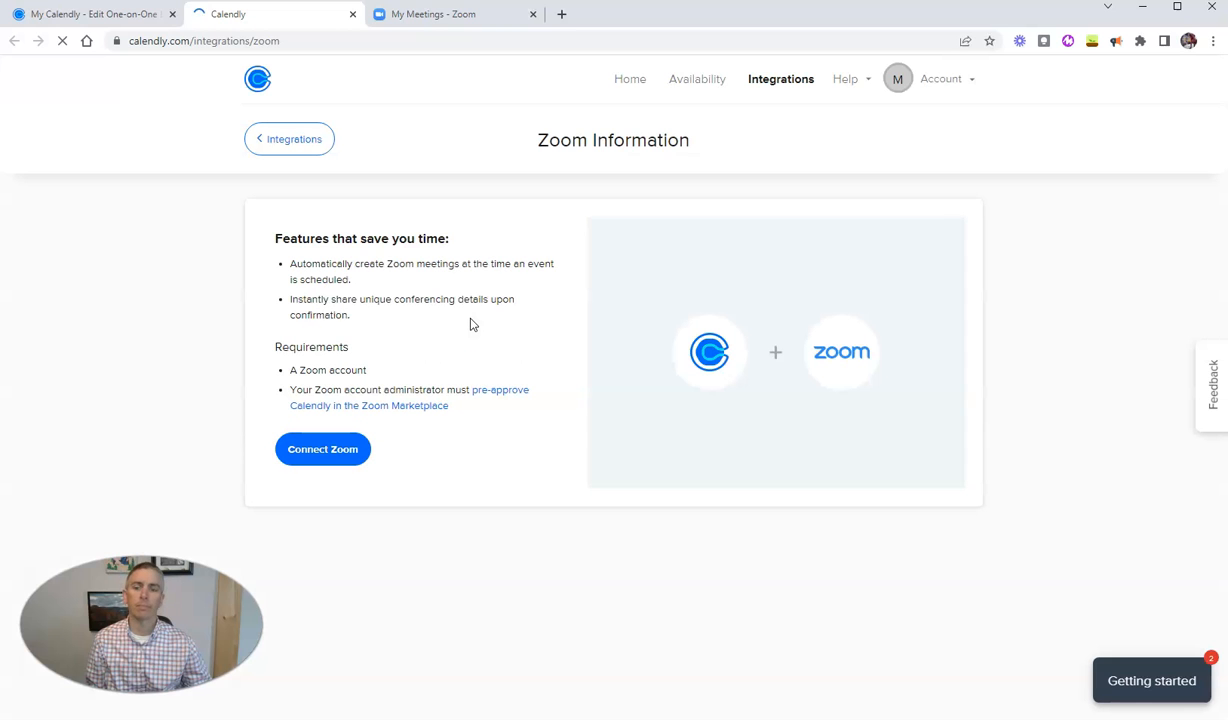
- Connect Zoom to Calendly with shared access permissions allowed and go on to the event types
click(348, 457)
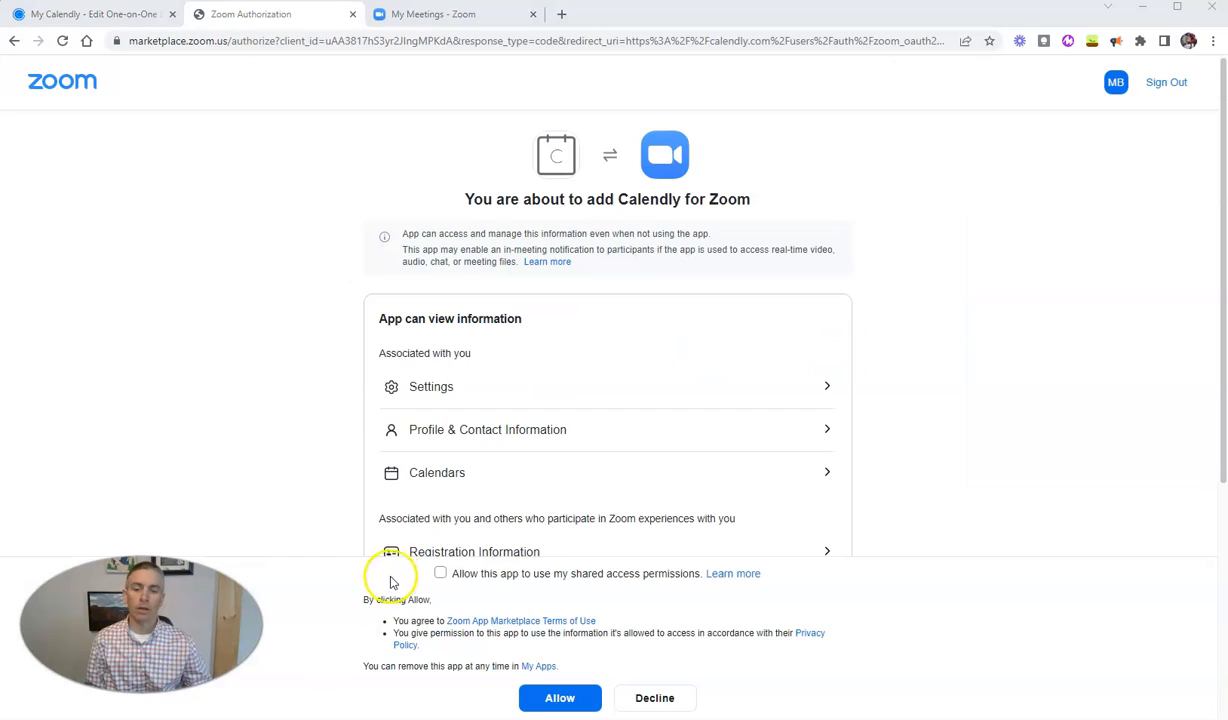
click(441, 575)
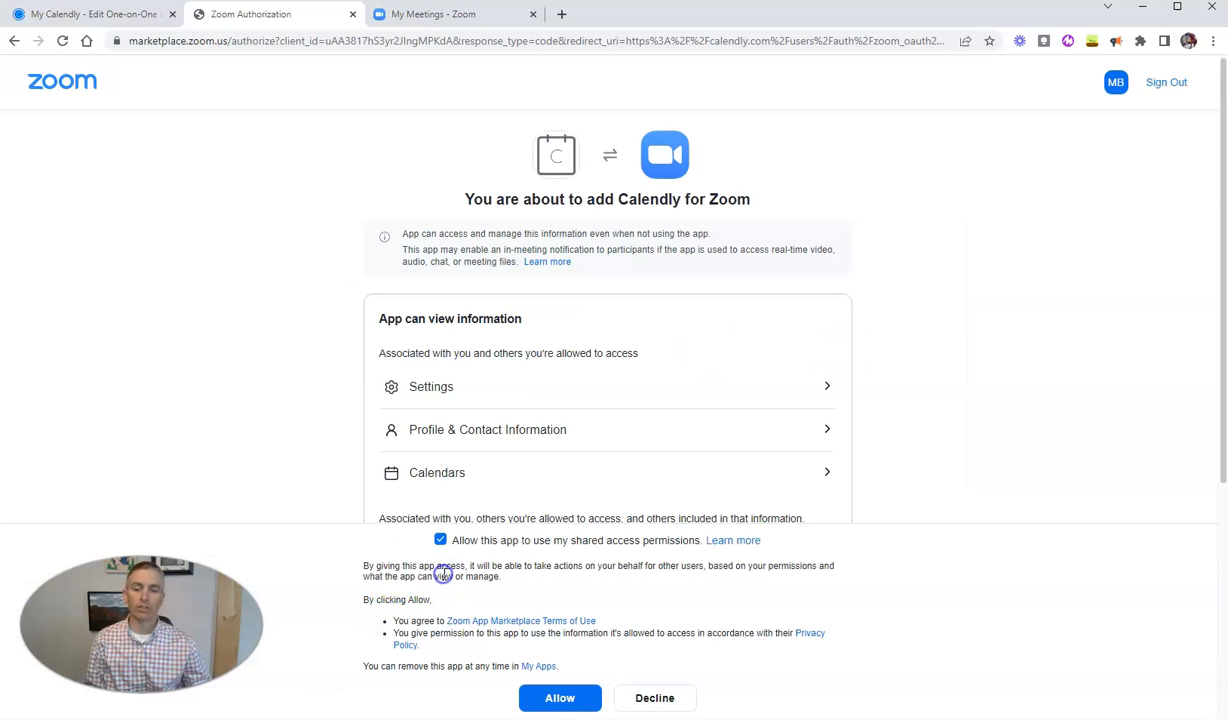
click(561, 700)
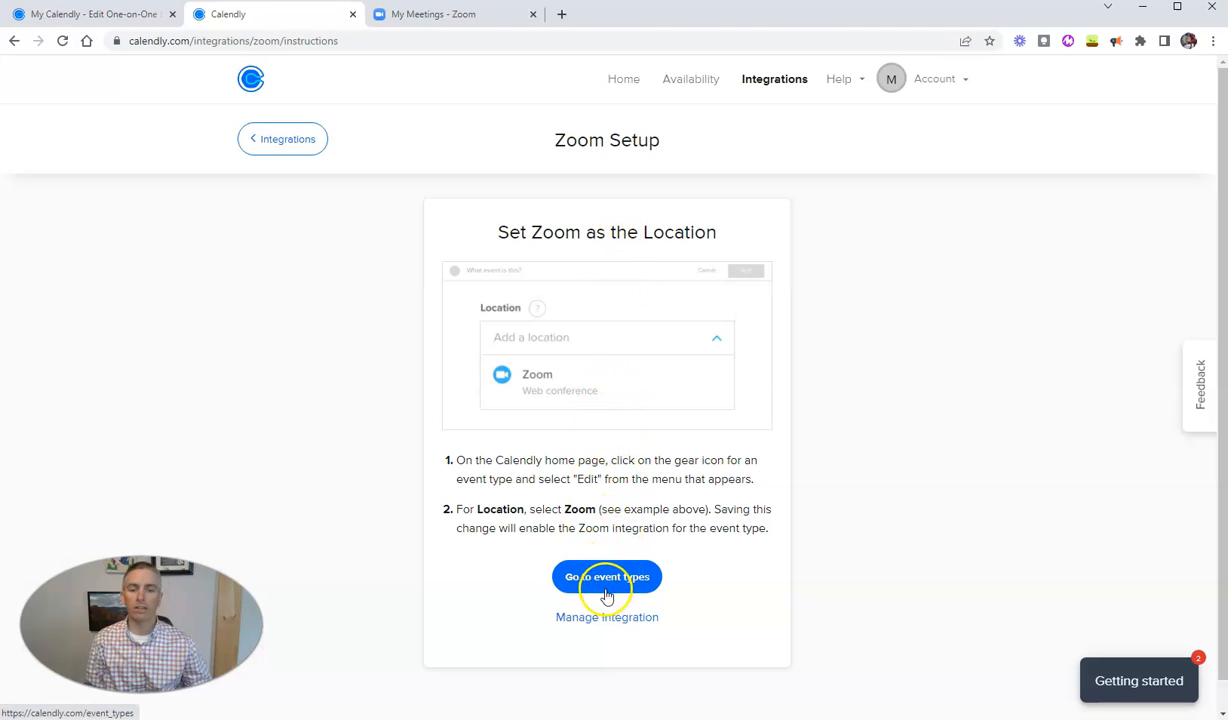
click(609, 578)
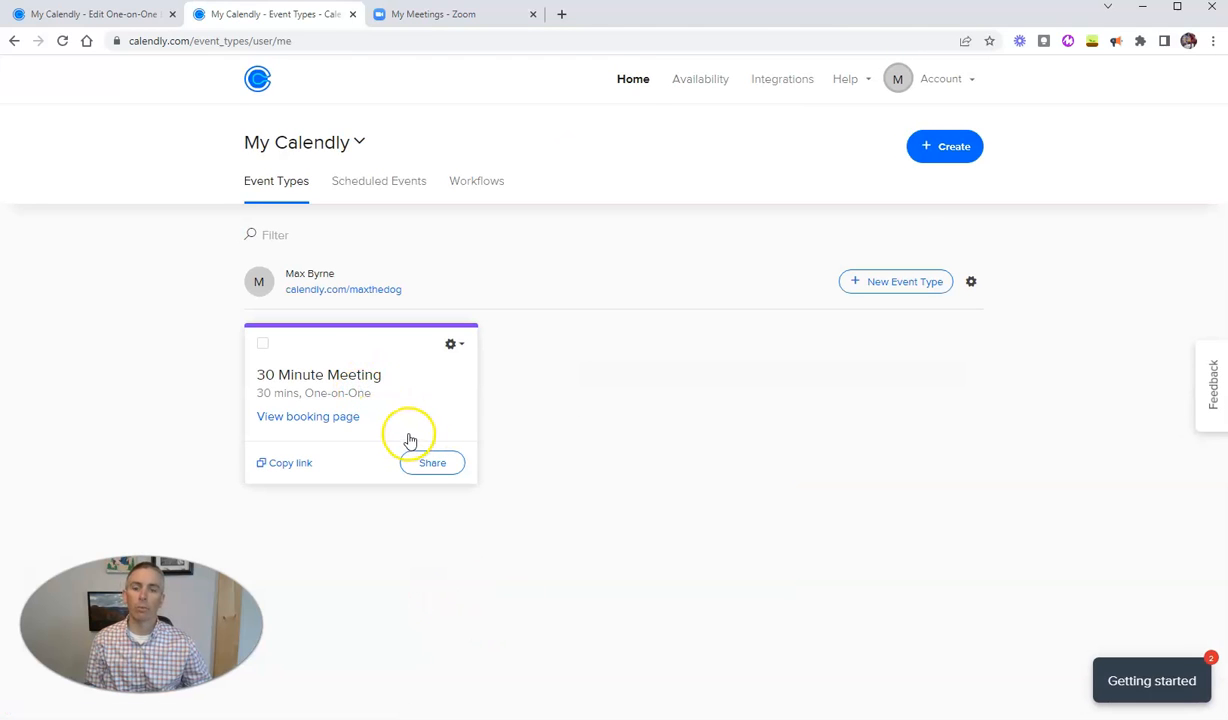
- Return to the open event type editor and reload it, discarding the unsaved changes
click(129, 15)
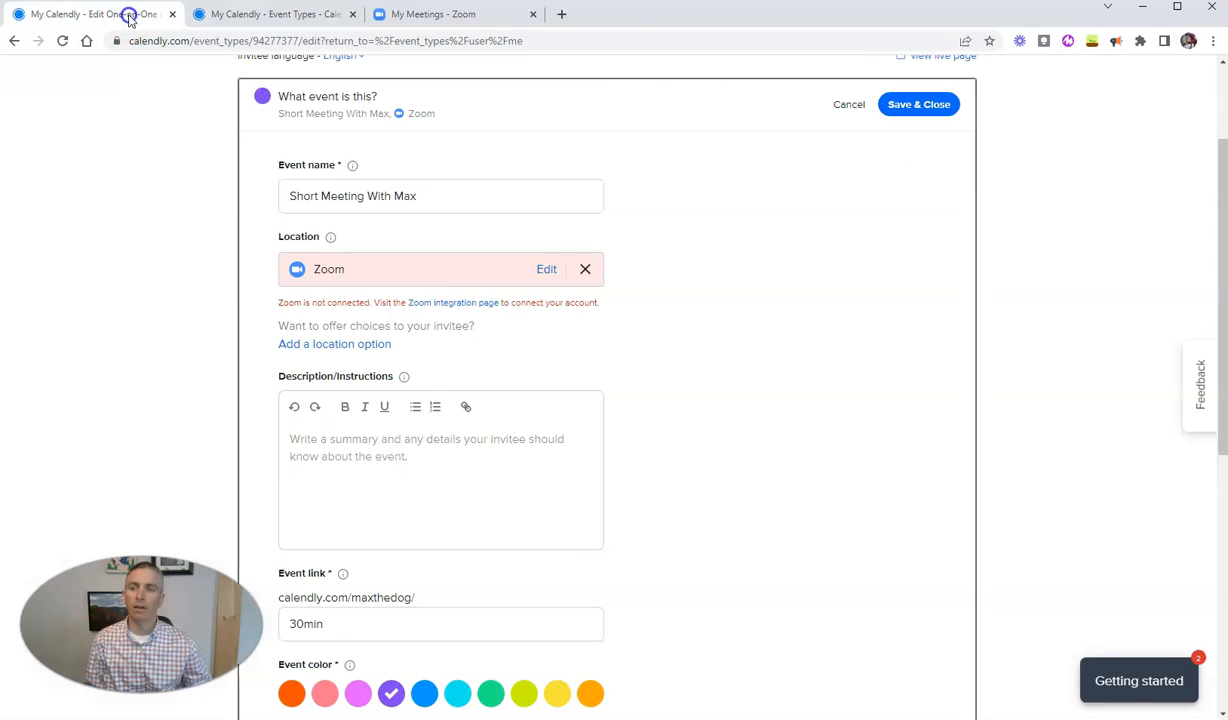
click(64, 42)
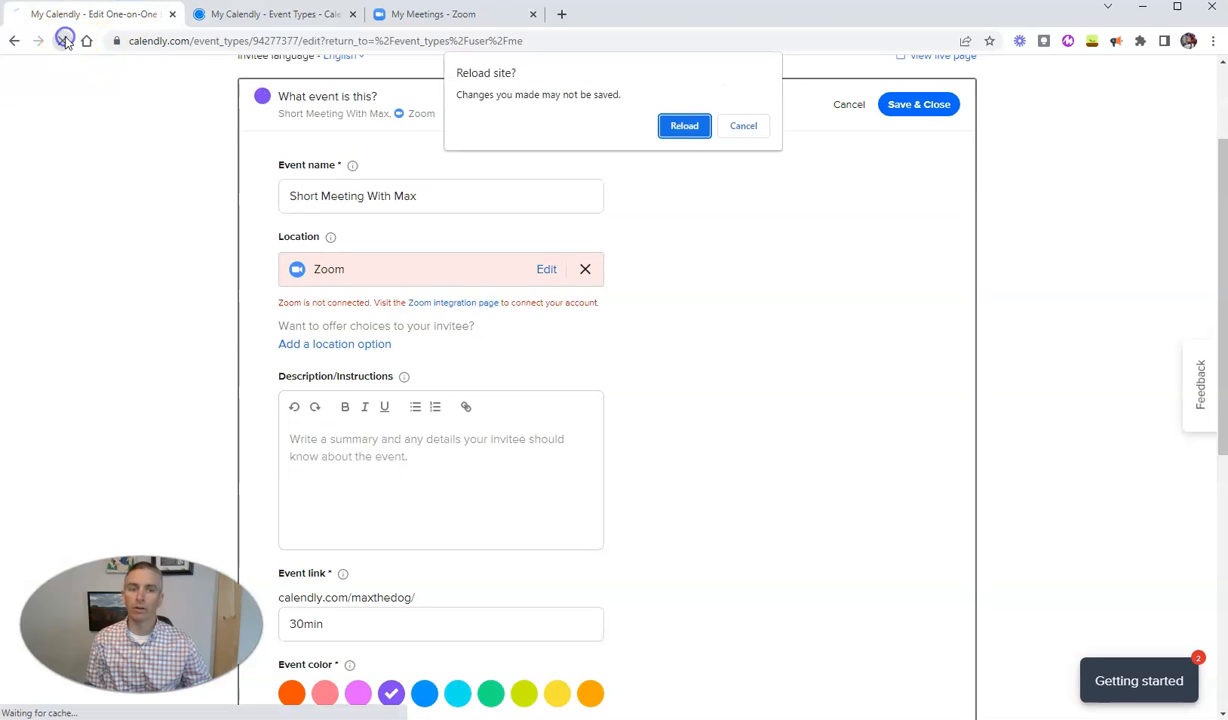
click(684, 127)
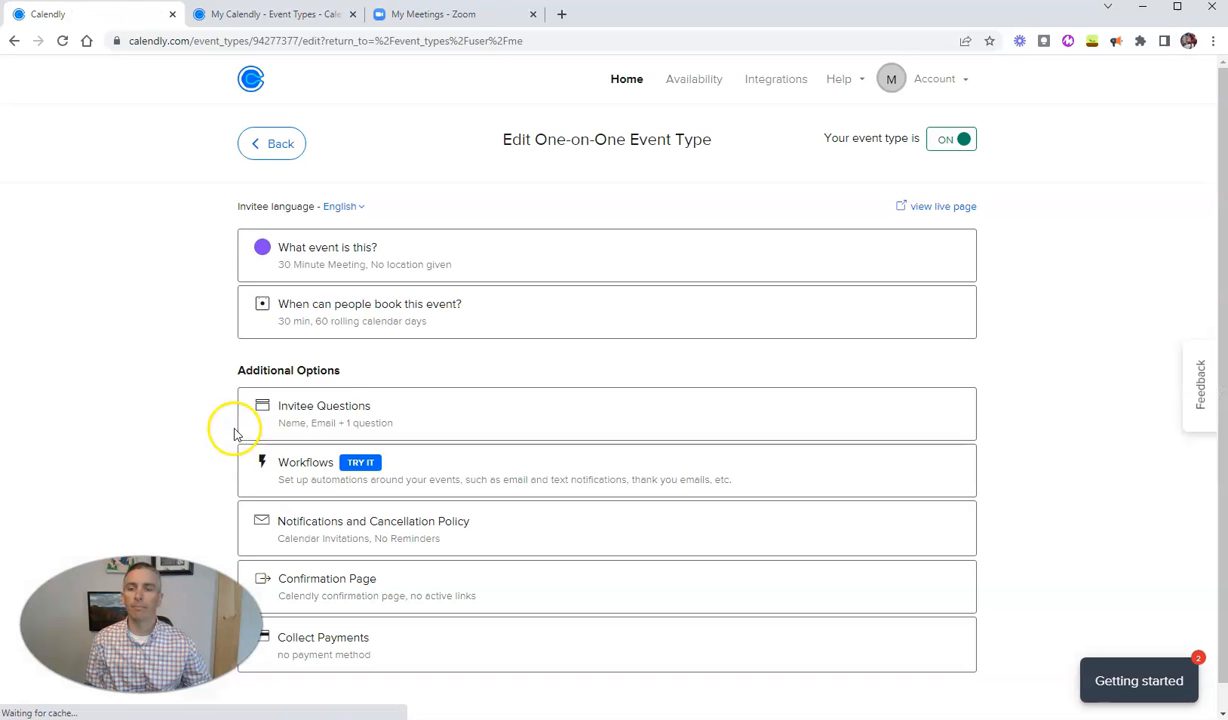
- Rename the event as "30 Minute Meeting With" followed by the host's first name in the event details
click(368, 253)
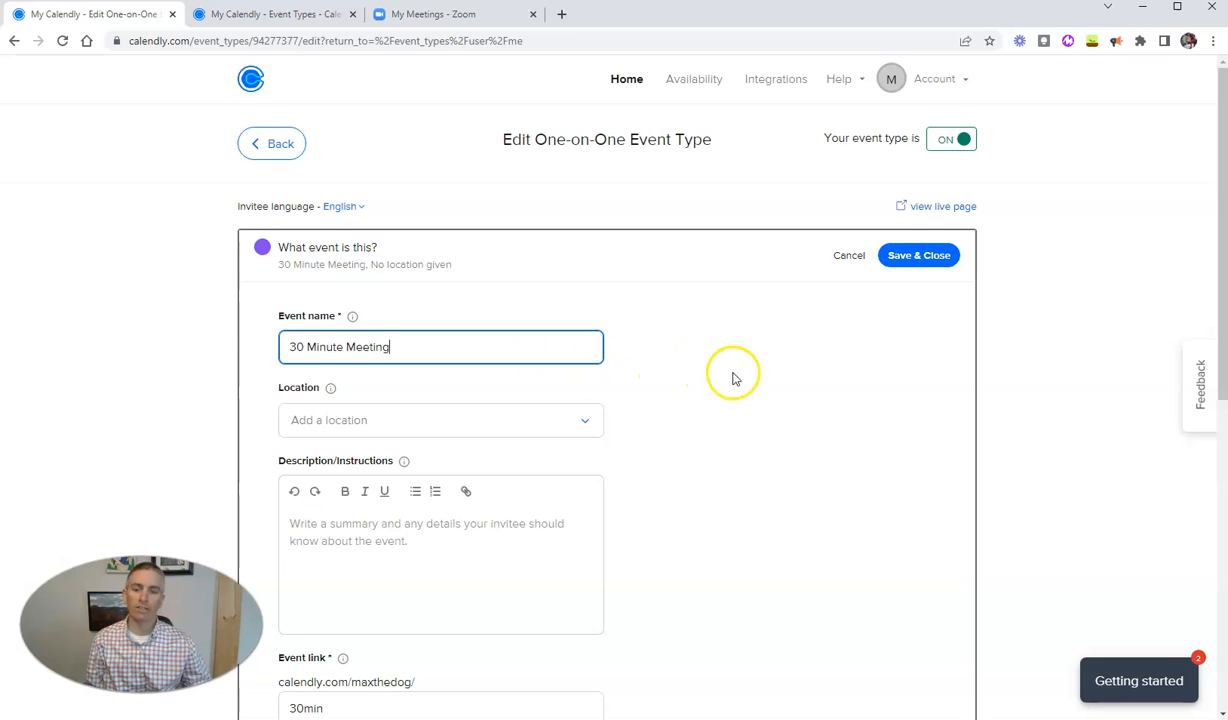
text(Wi)
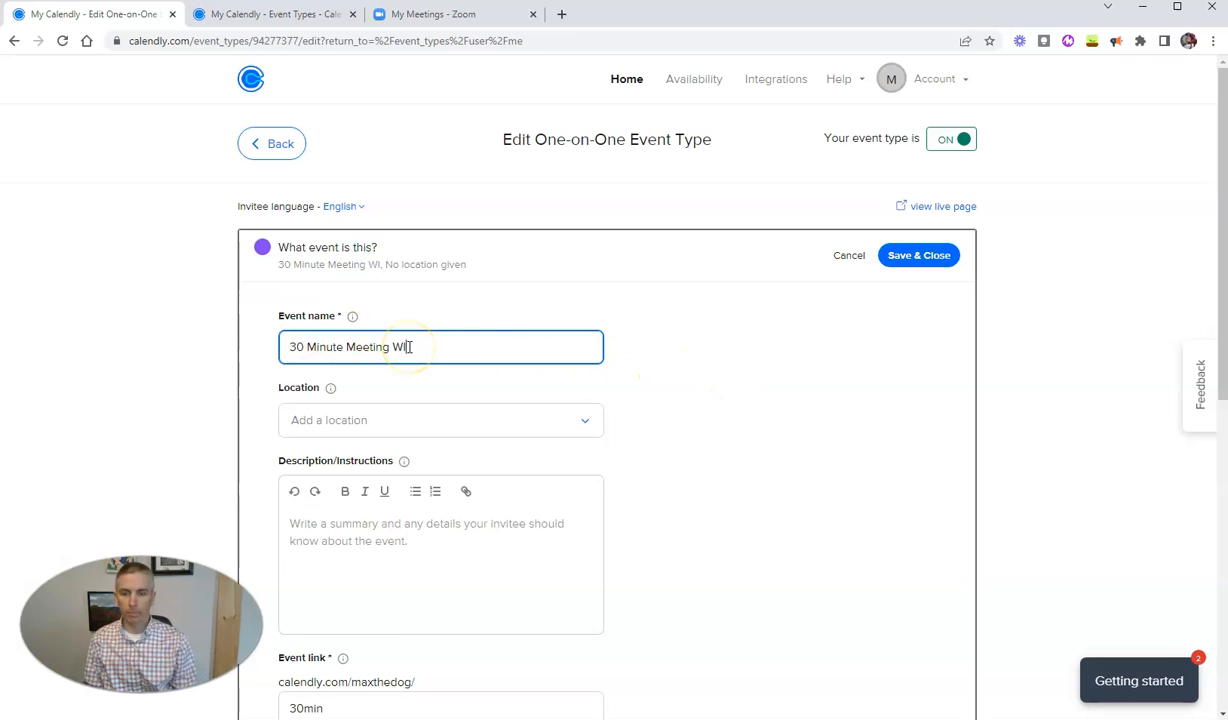
text(th Max)
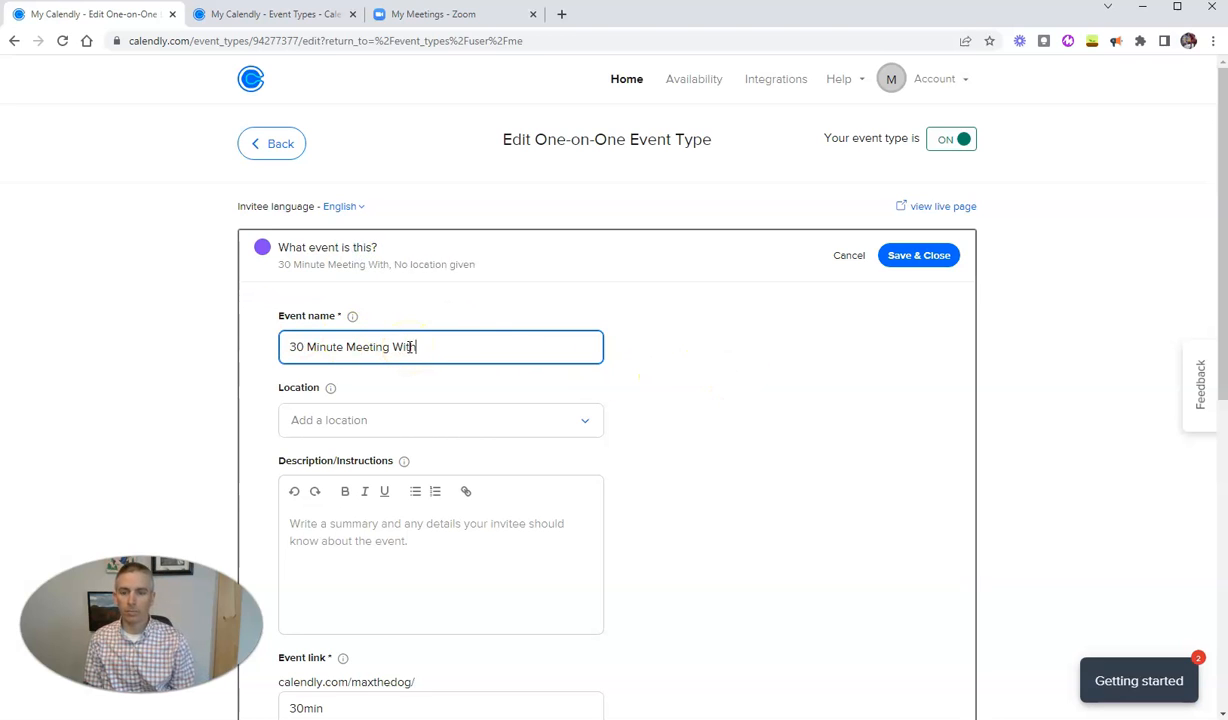
- Set Zoom as the event's location and save the event details
click(446, 424)
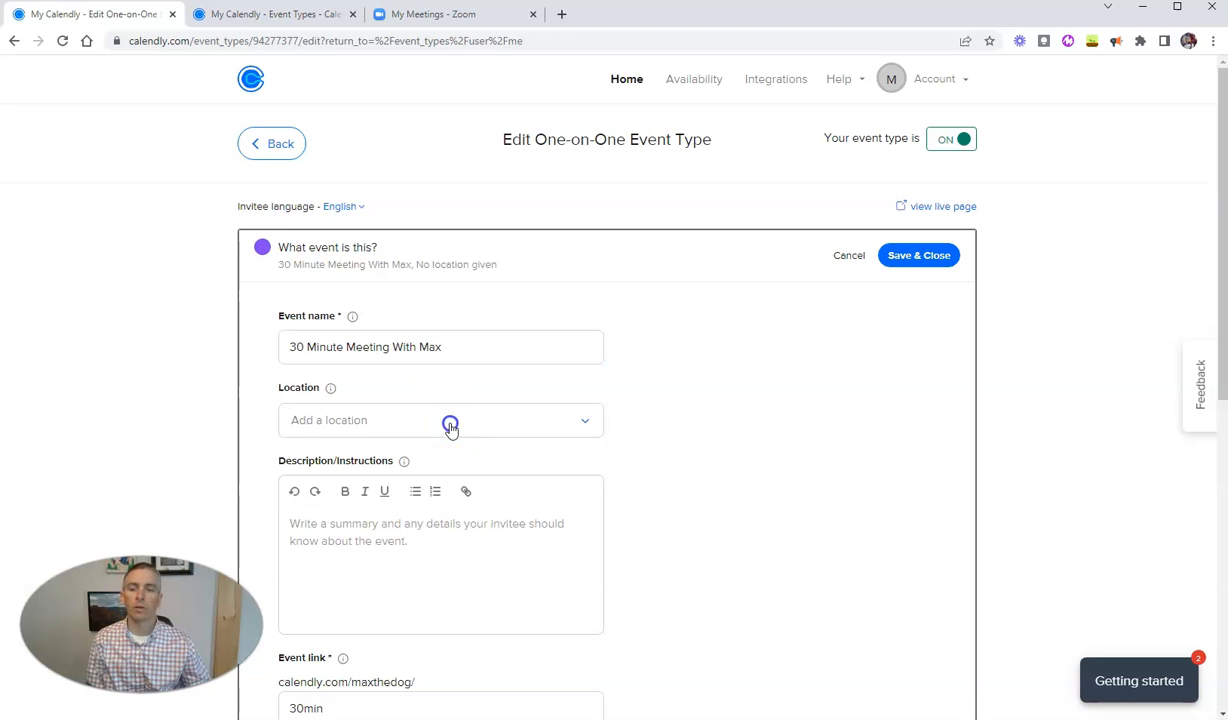
click(377, 579)
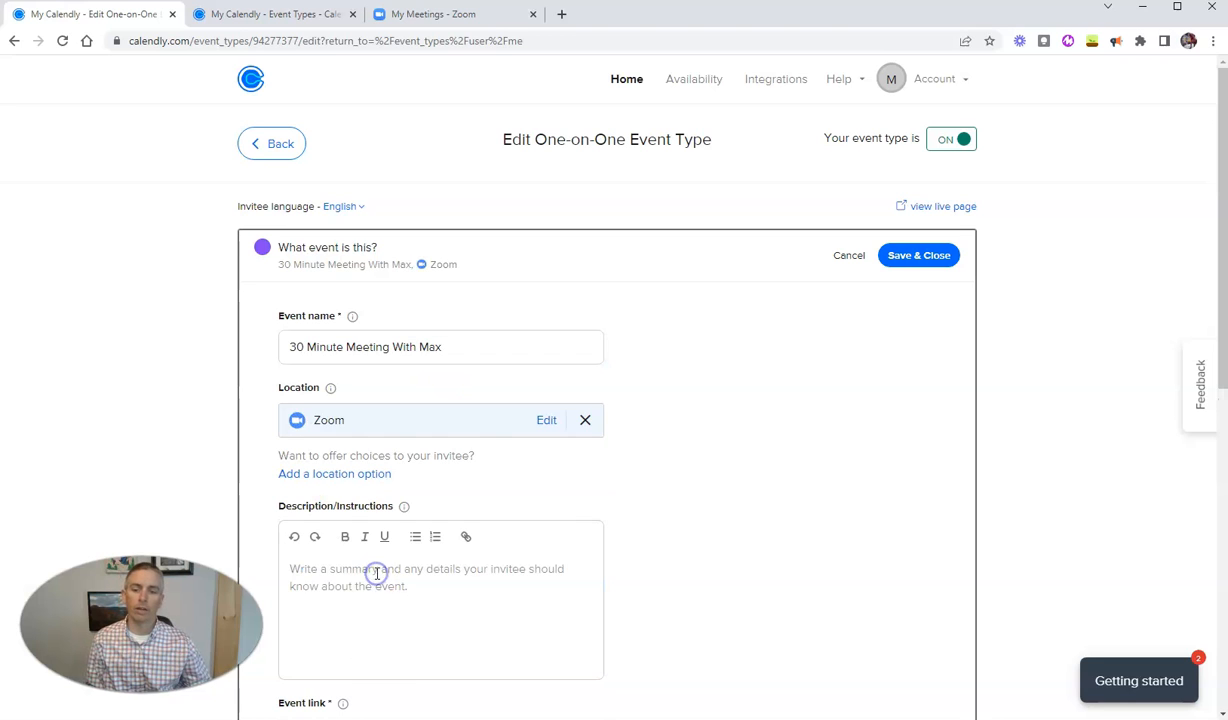
scroll(784, 466, down, 3)
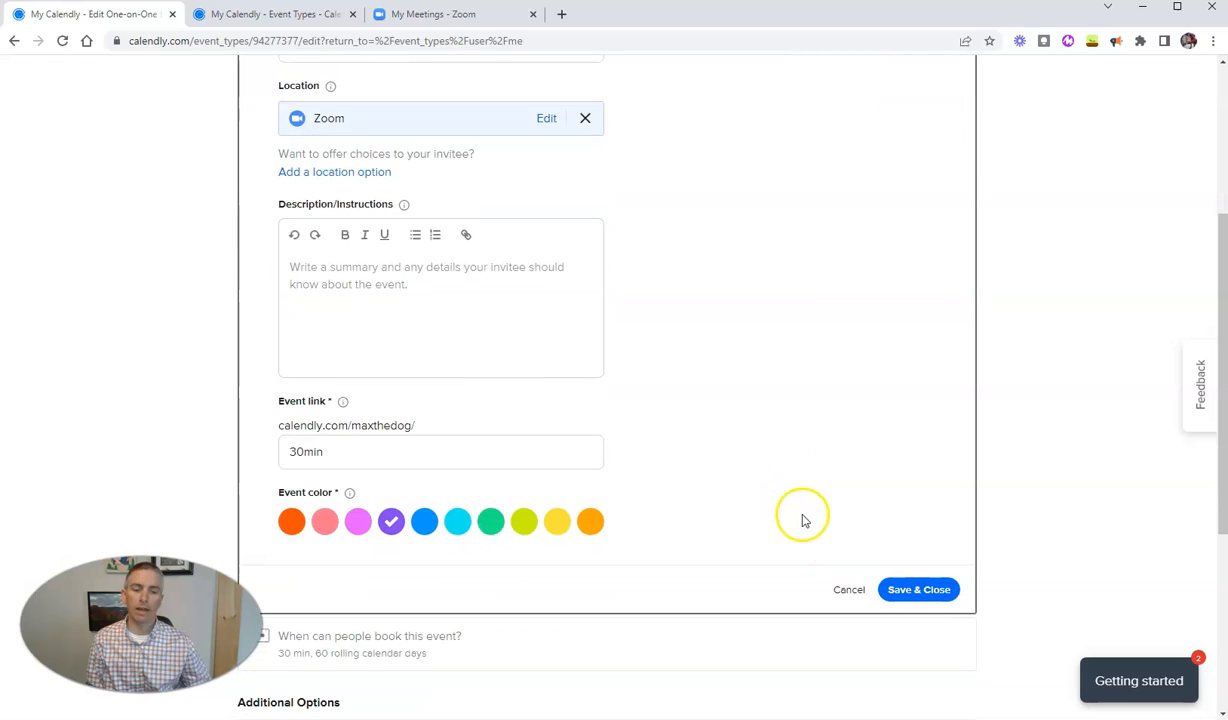
click(942, 590)
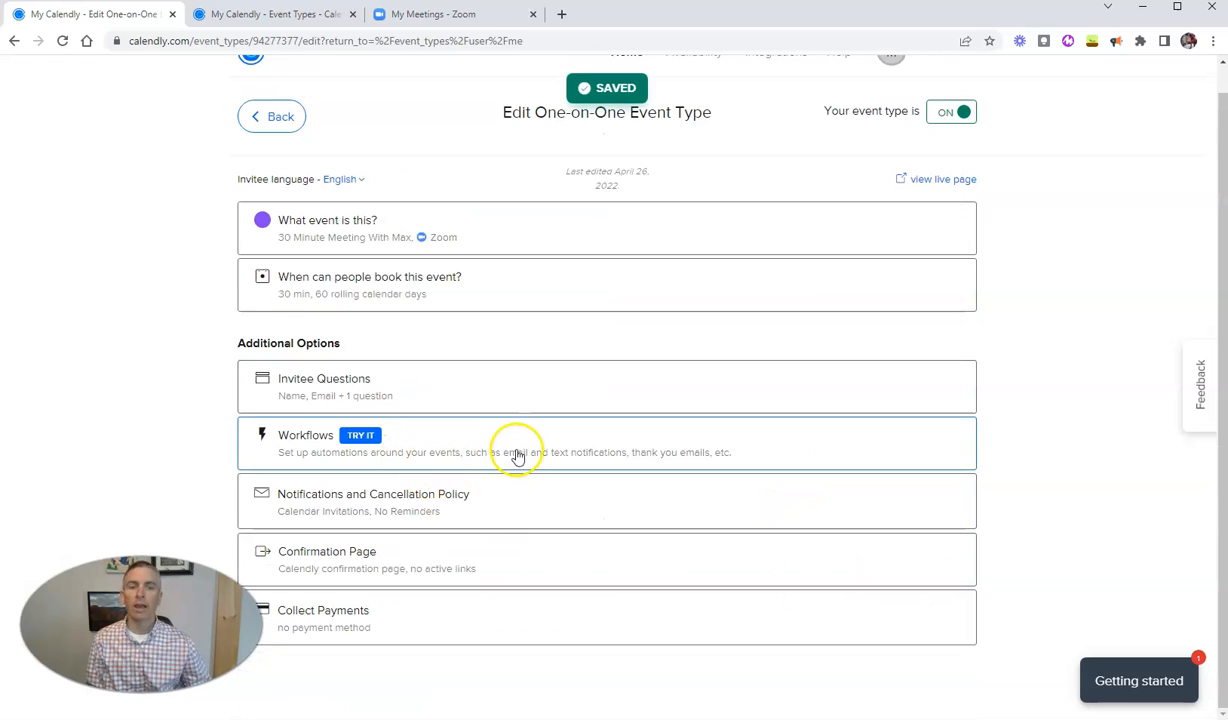
- Close the duplicate event types browser tab and go back from the event editor to the event types overview
scroll(518, 400, up, 1)
click(352, 14)
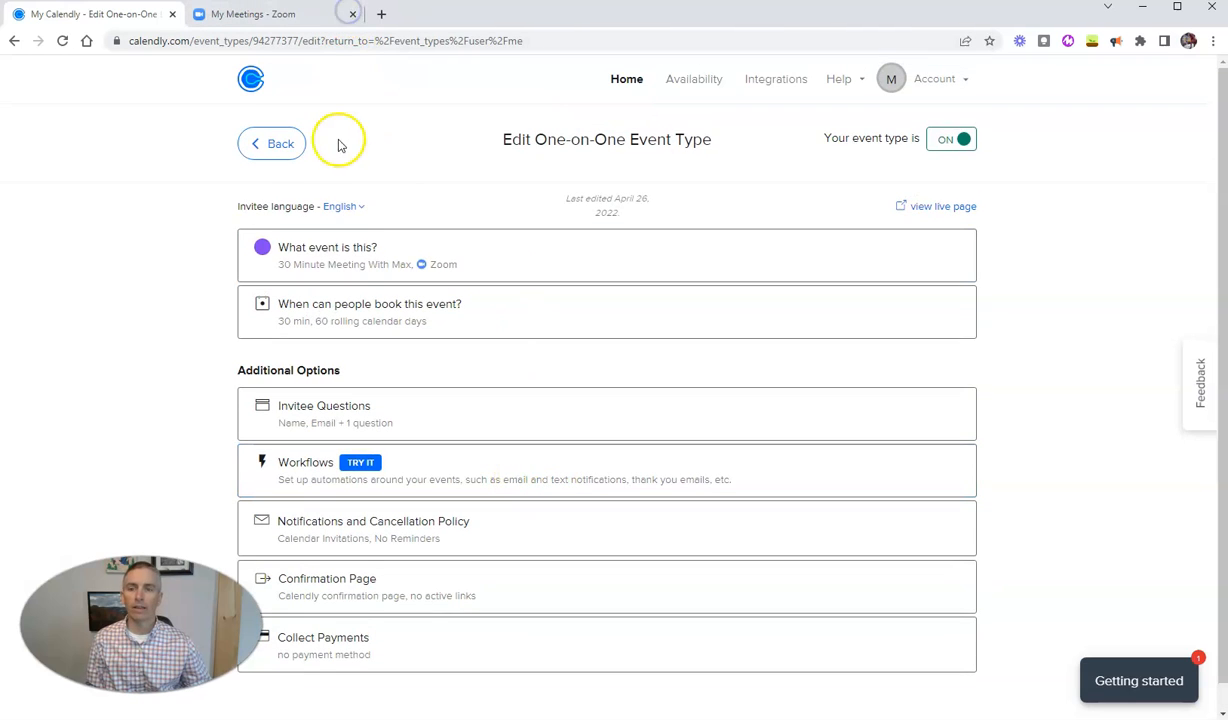
click(285, 144)
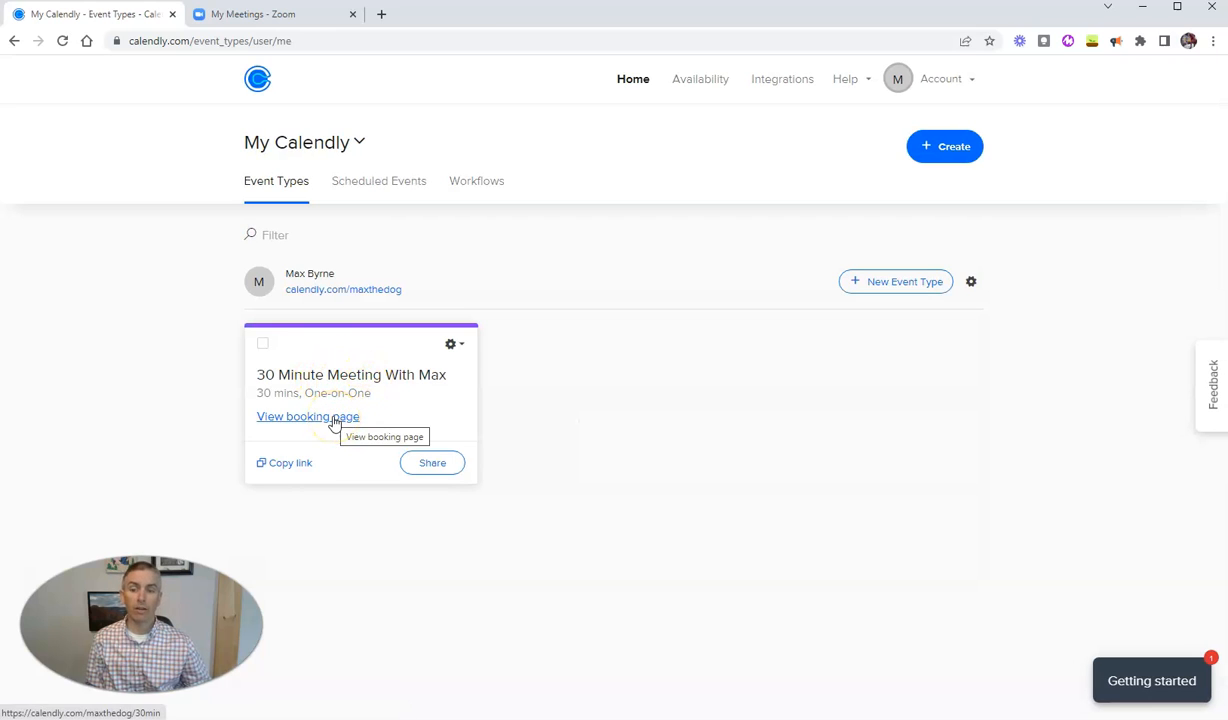
- Open the 30-minute event's booking page and load its link in an incognito browser window
click(335, 418)
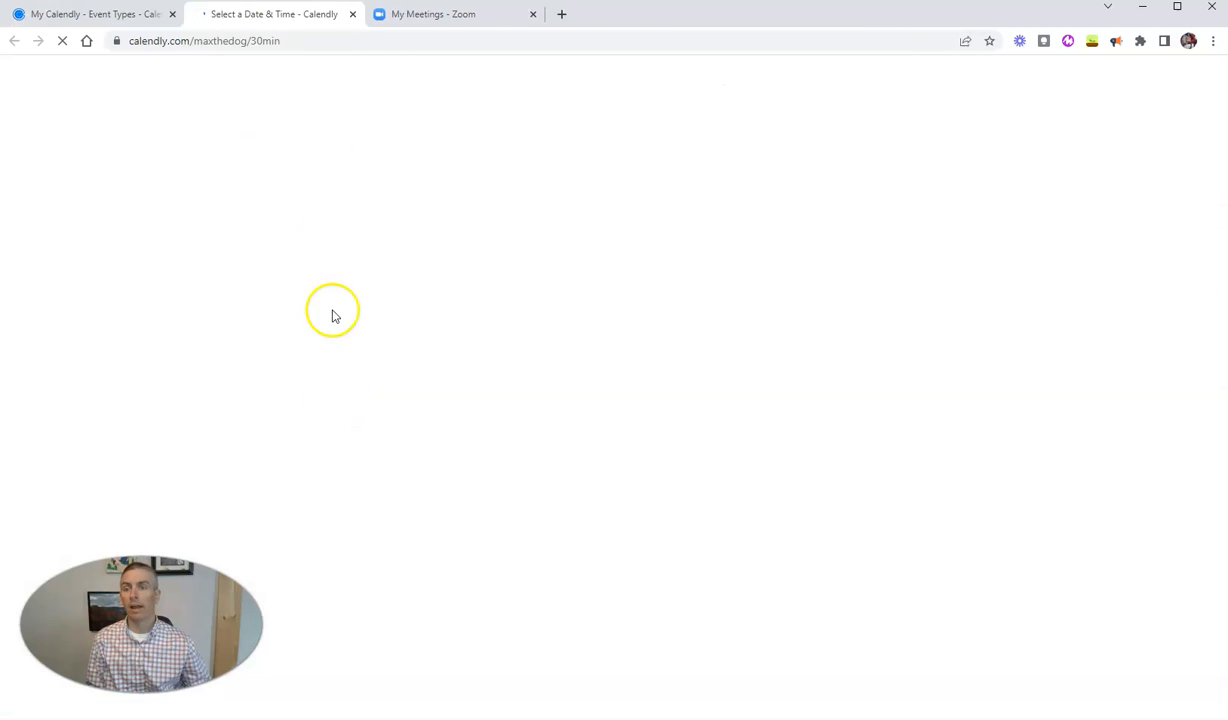
click(303, 41)
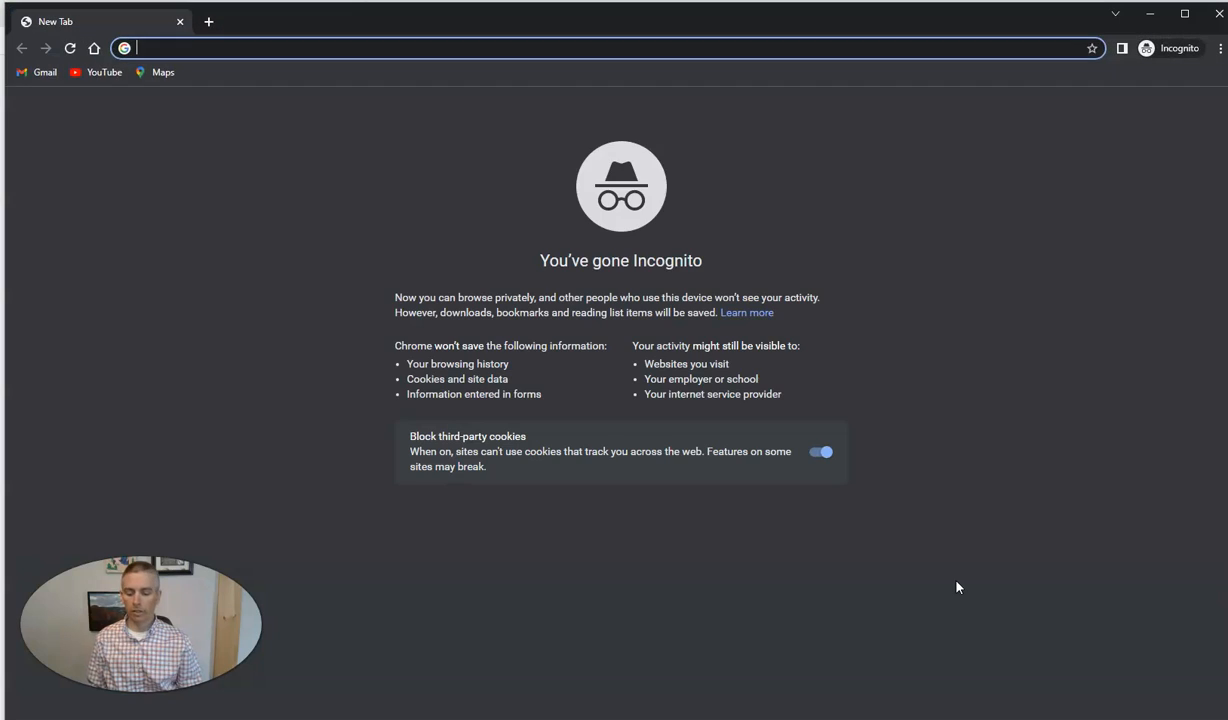
text(https://calendly.com/maxthedog/30min?month=2022-04)
key(Return)
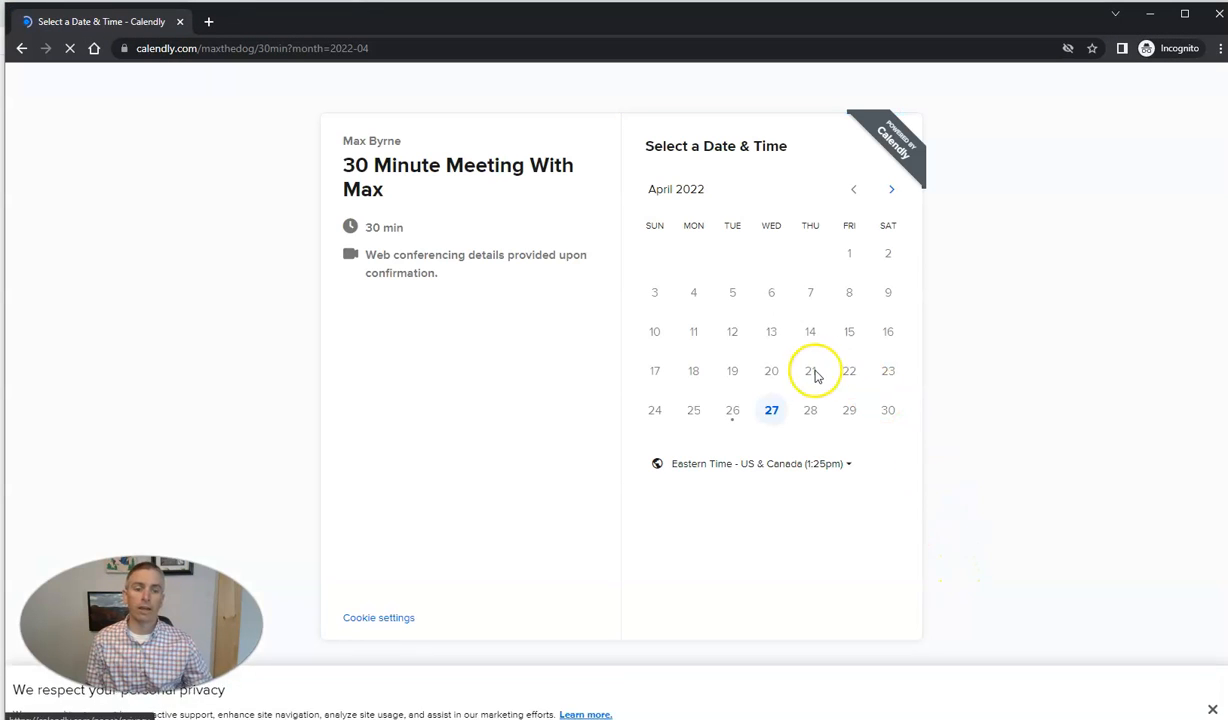
- Choose the 2:00pm slot on Wednesday, April 27 on the booking page and confirm it
click(772, 411)
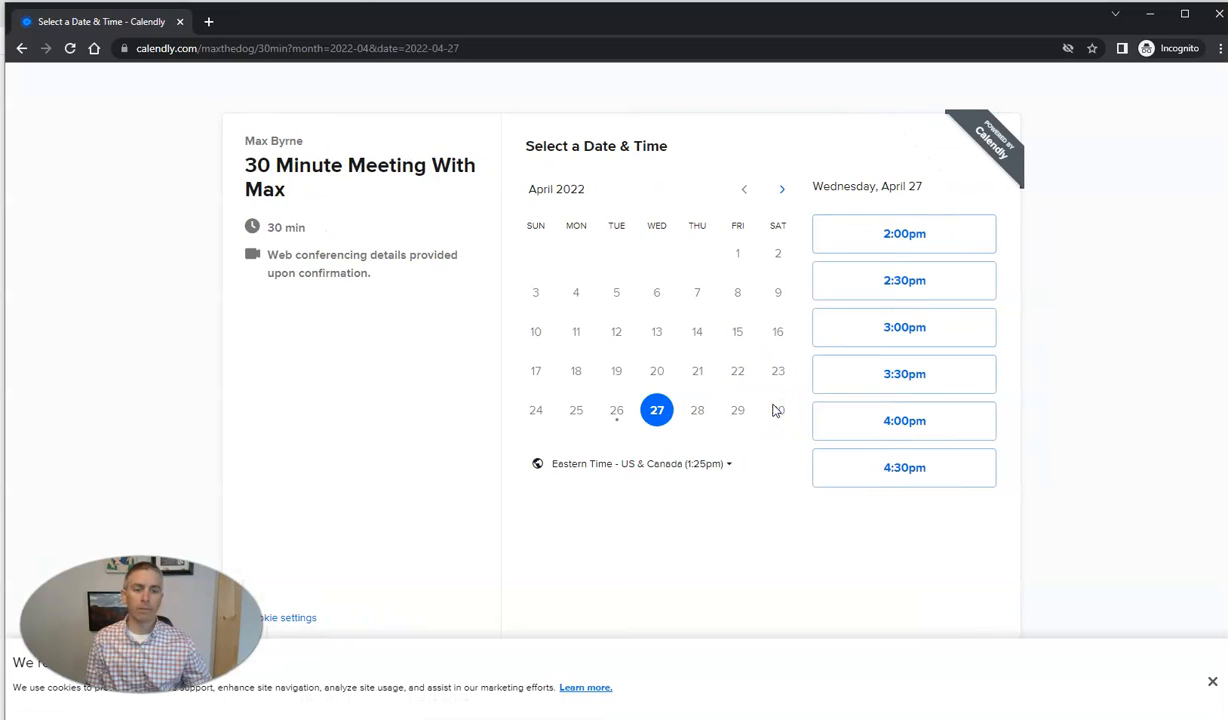
click(920, 234)
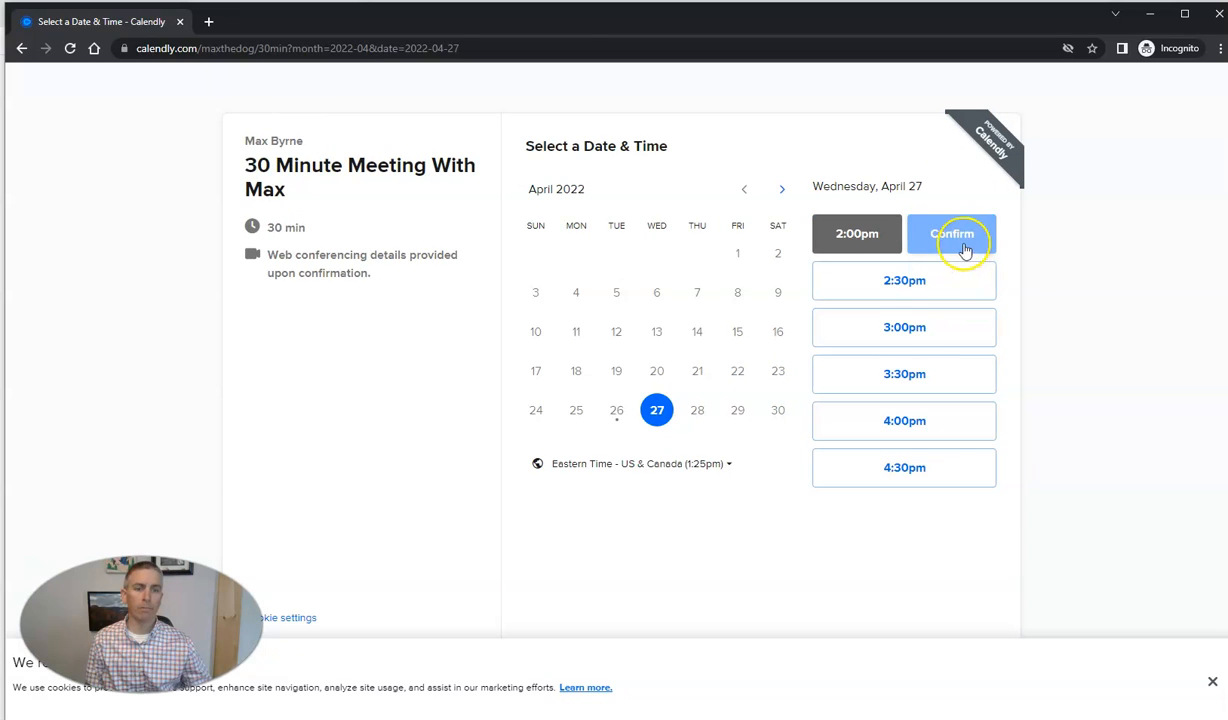
click(962, 246)
- Enter the invitee's name and e-mail address, schedule the event, and close the incognito window
click(577, 197)
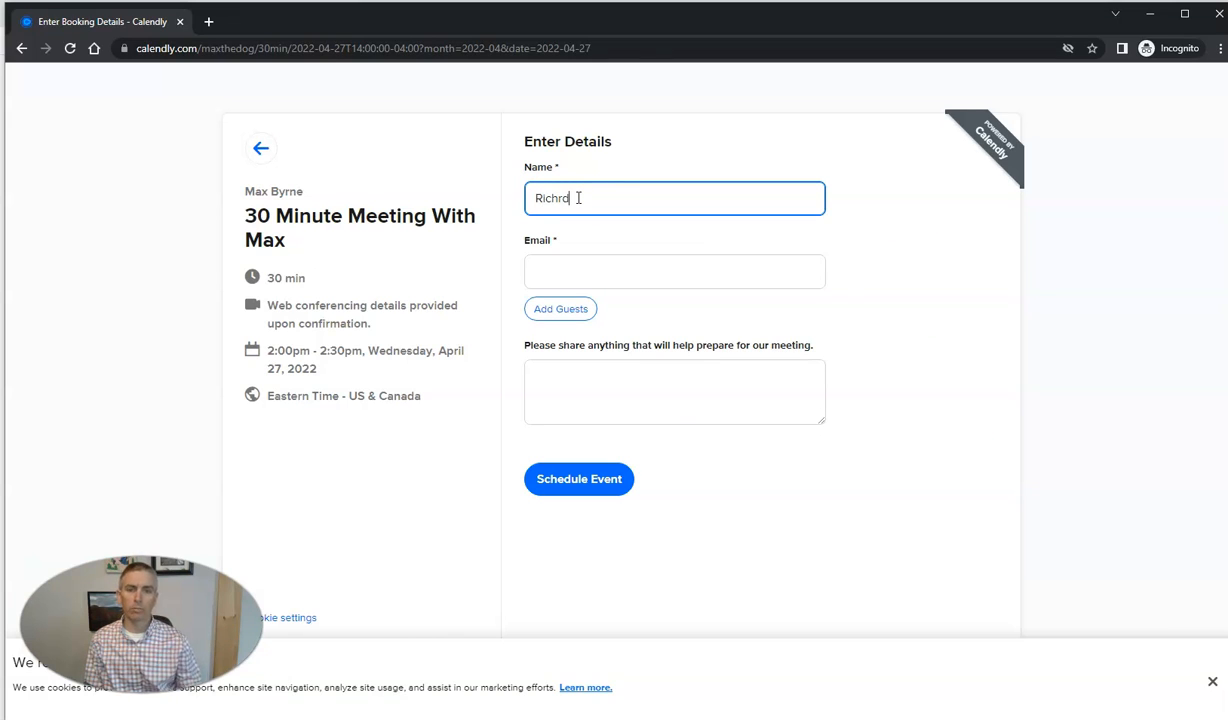
click(577, 268)
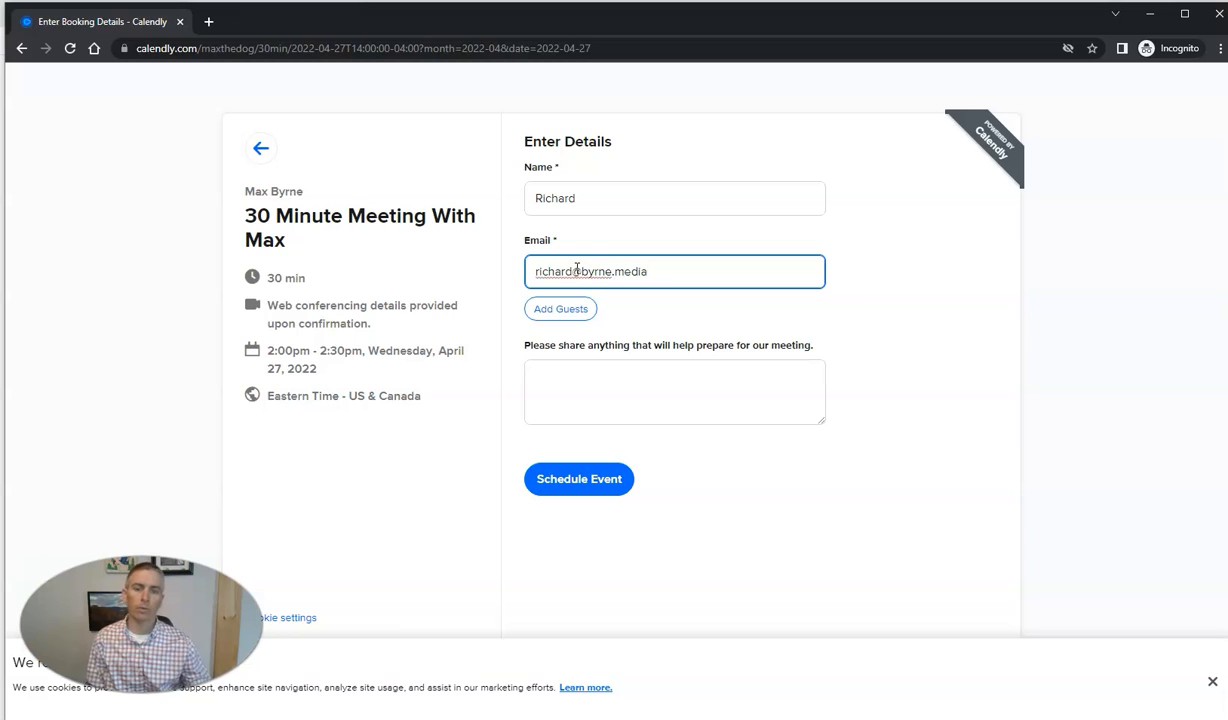
click(585, 478)
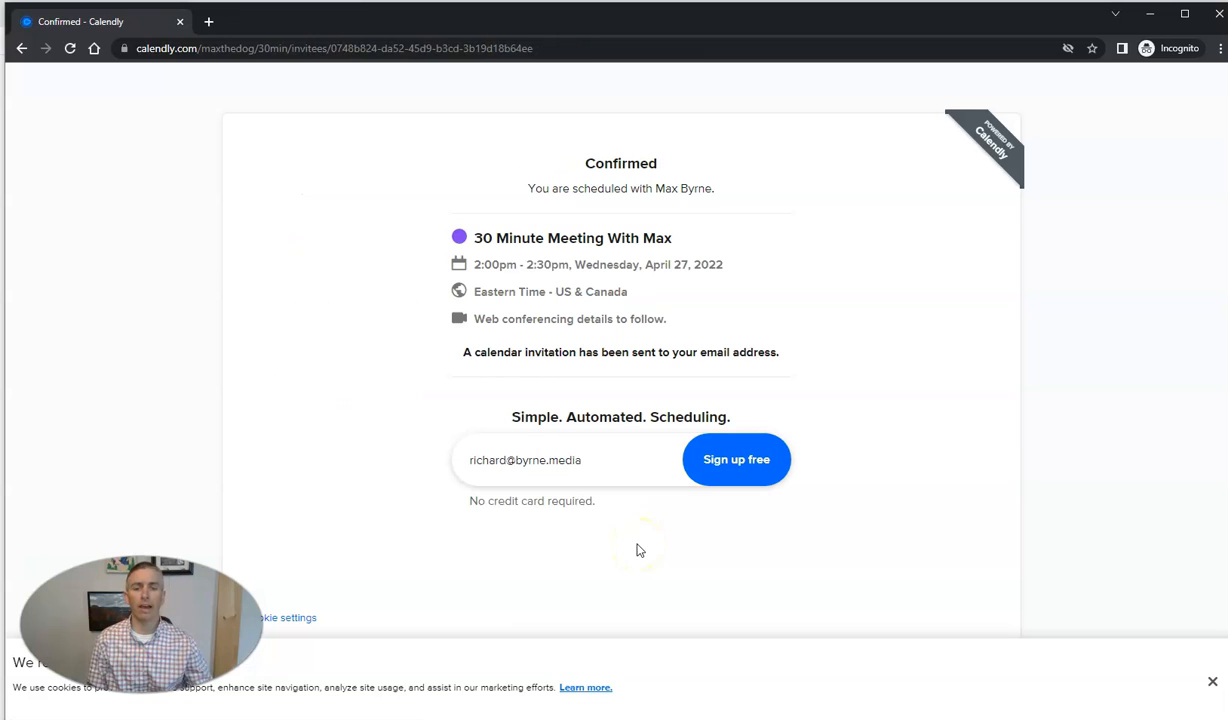
click(1218, 16)
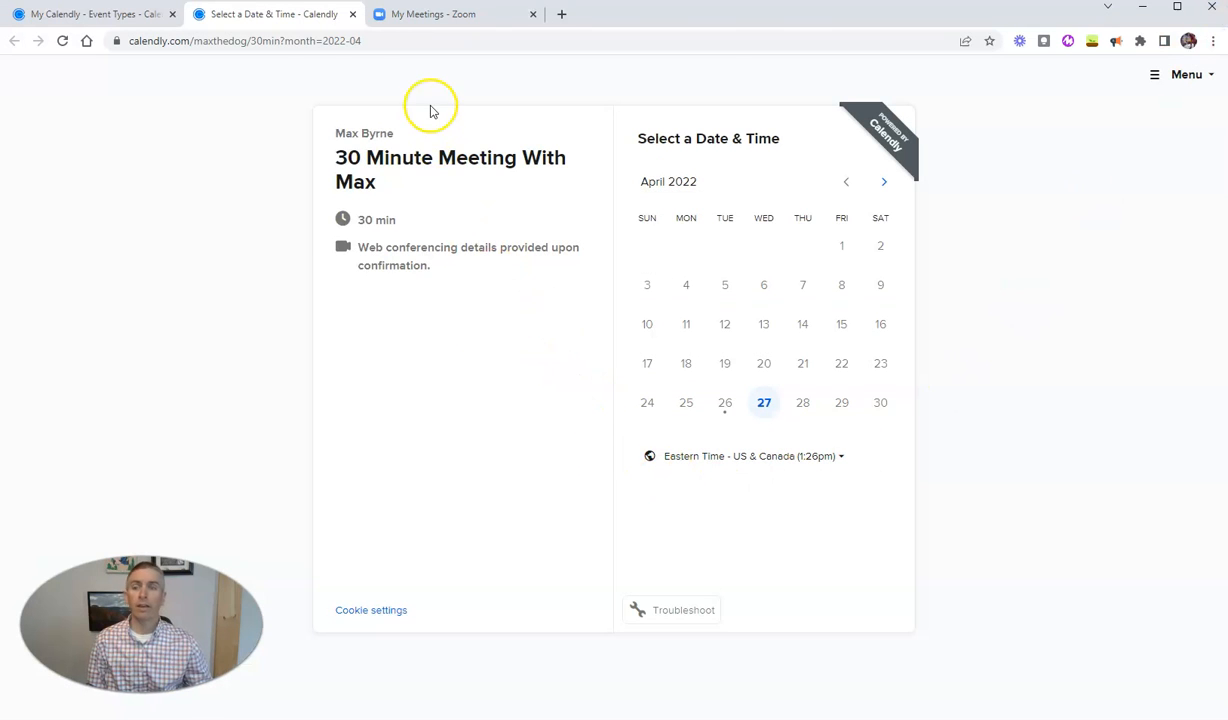
- Switch to the Zoom meetings page and reload it to check the upcoming list for the booked meeting
click(438, 16)
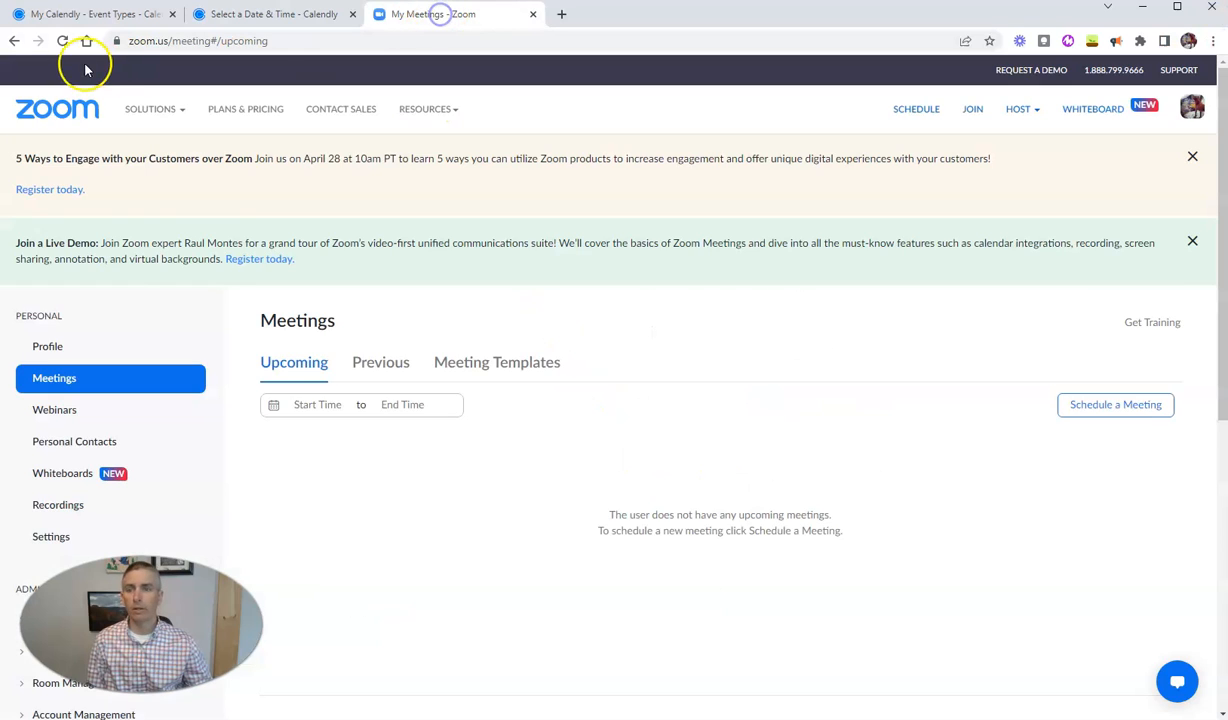
click(62, 41)
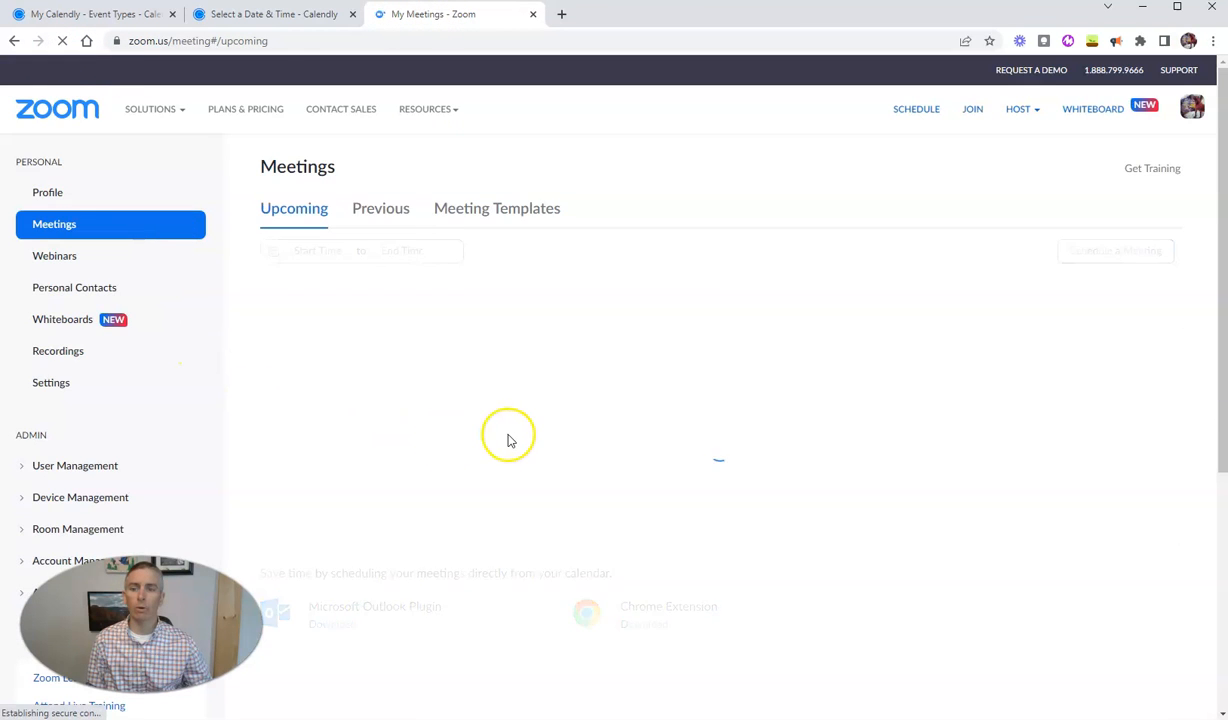
mouse_move(441, 538)
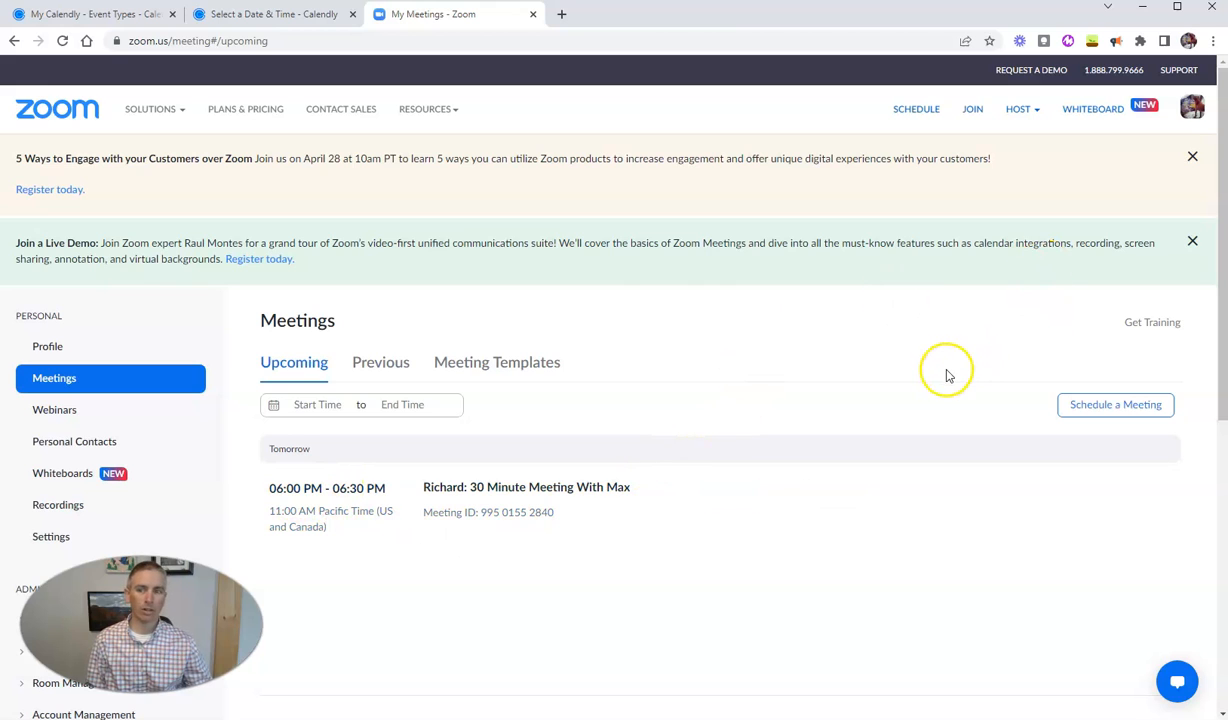
mouse_move(290, 495)
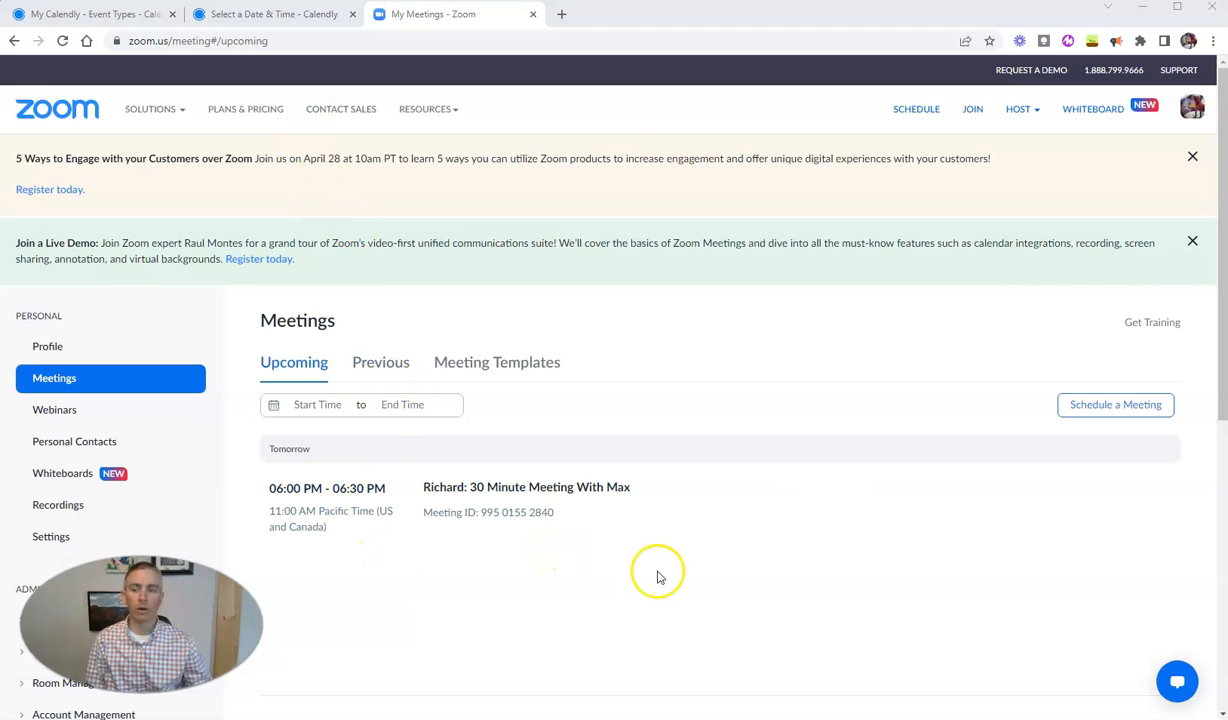
- Check the time zone in the Zoom profile against the upcoming meeting, and go back to the Calendly booking page
click(48, 347)
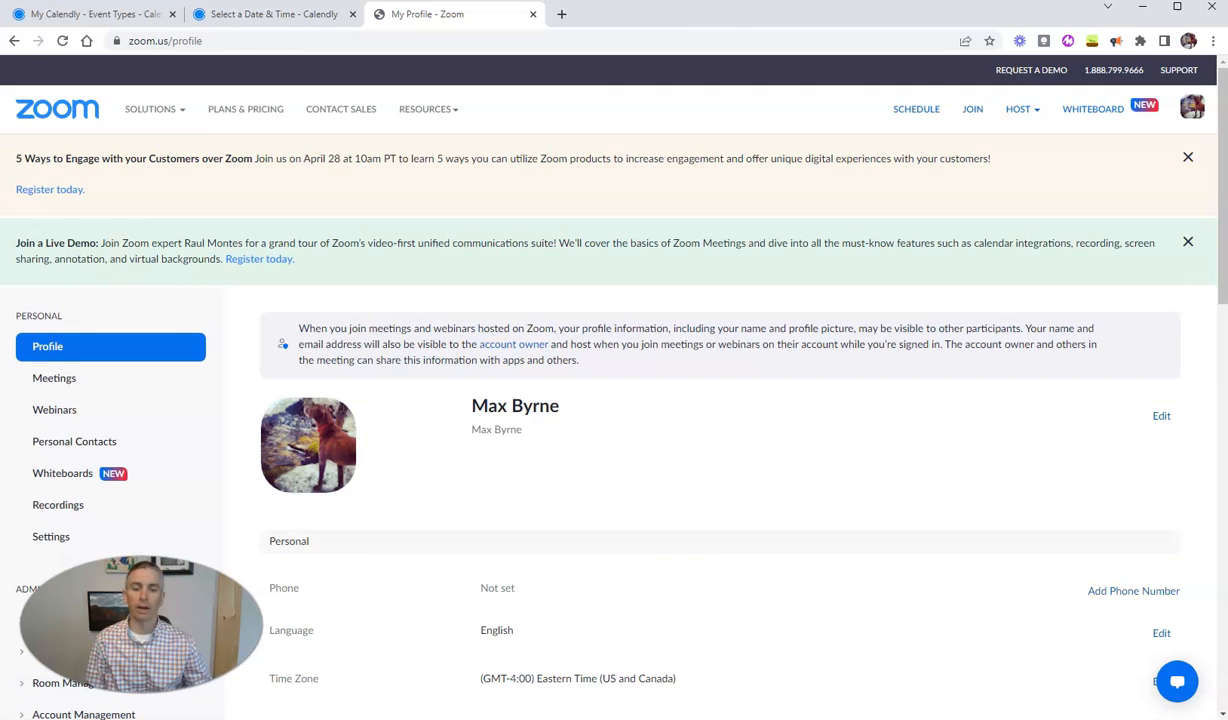
scroll(740, 562, down, 3)
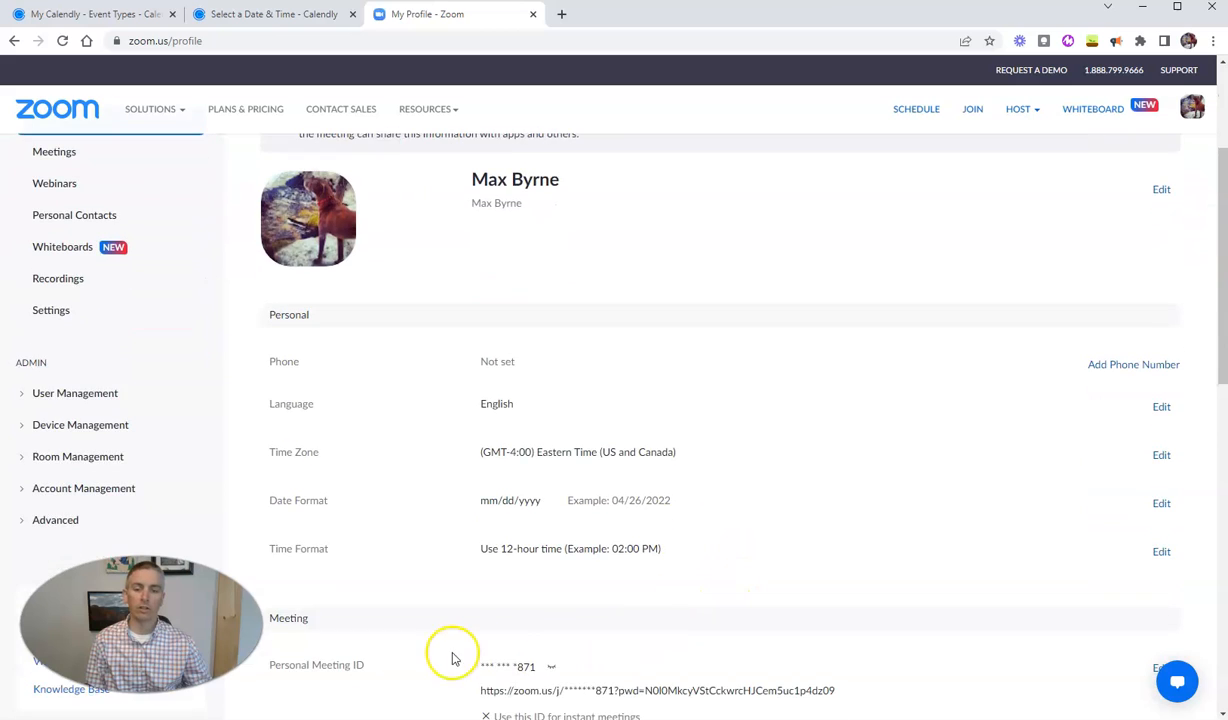
scroll(452, 658, down, 2)
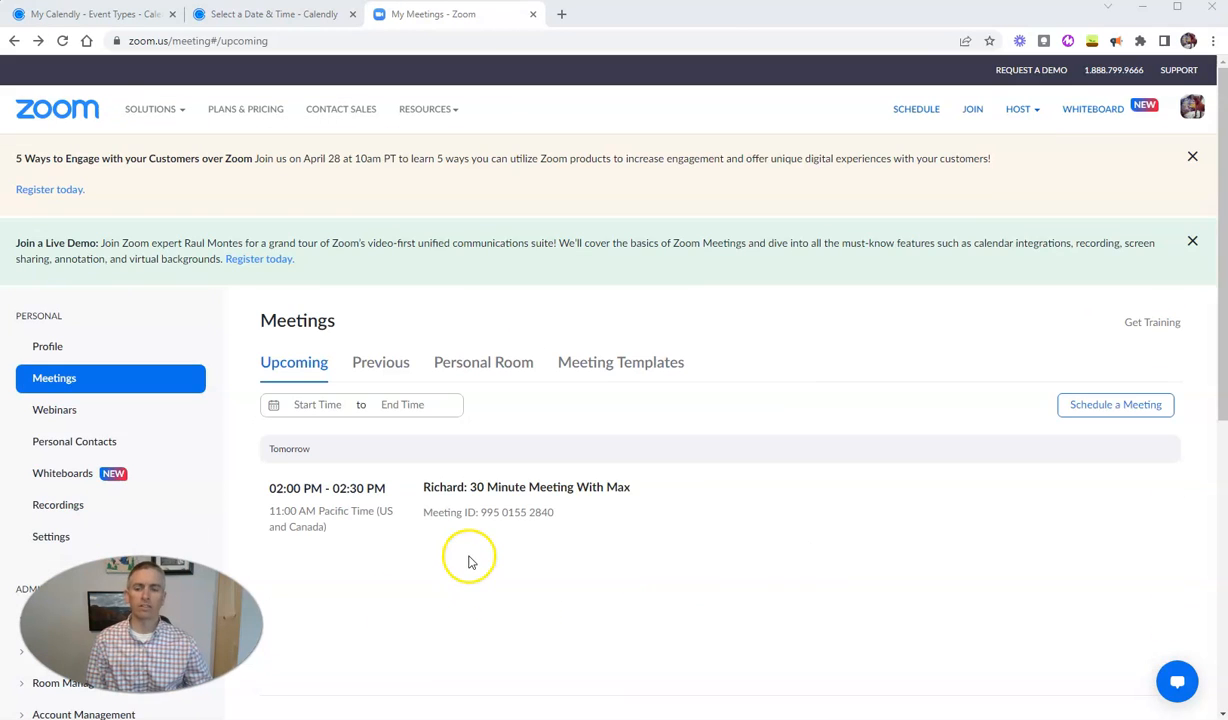
mouse_move(496, 521)
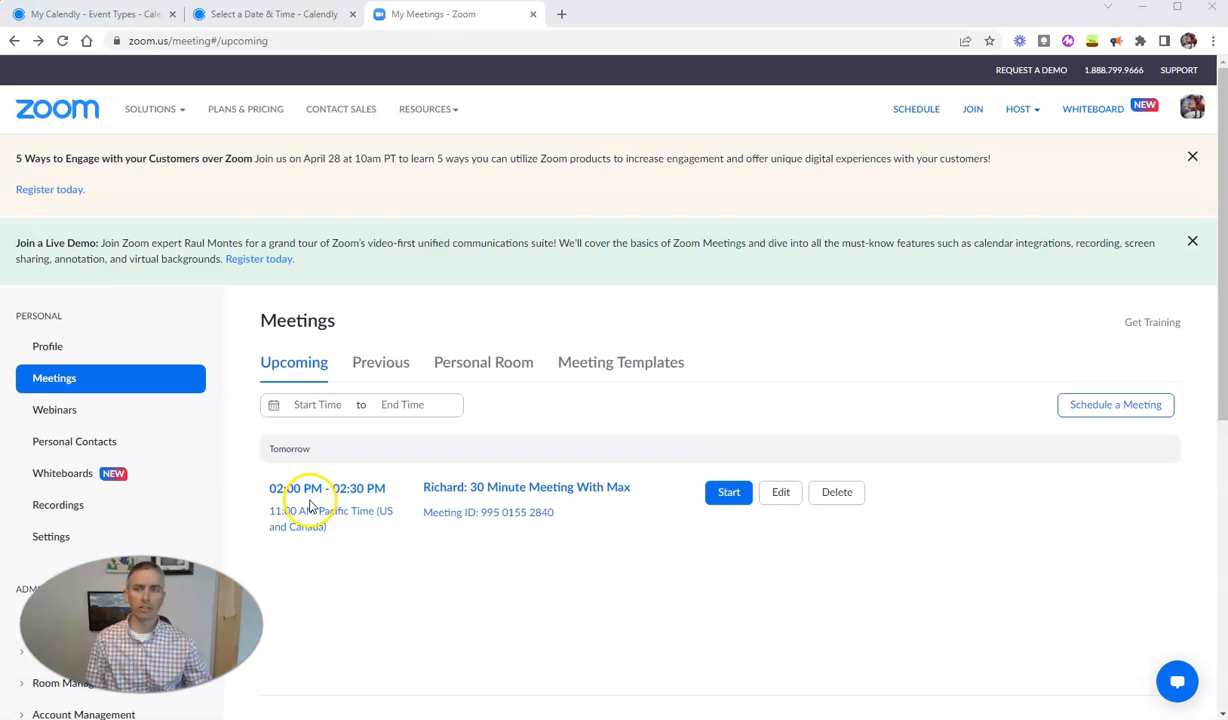
click(288, 14)
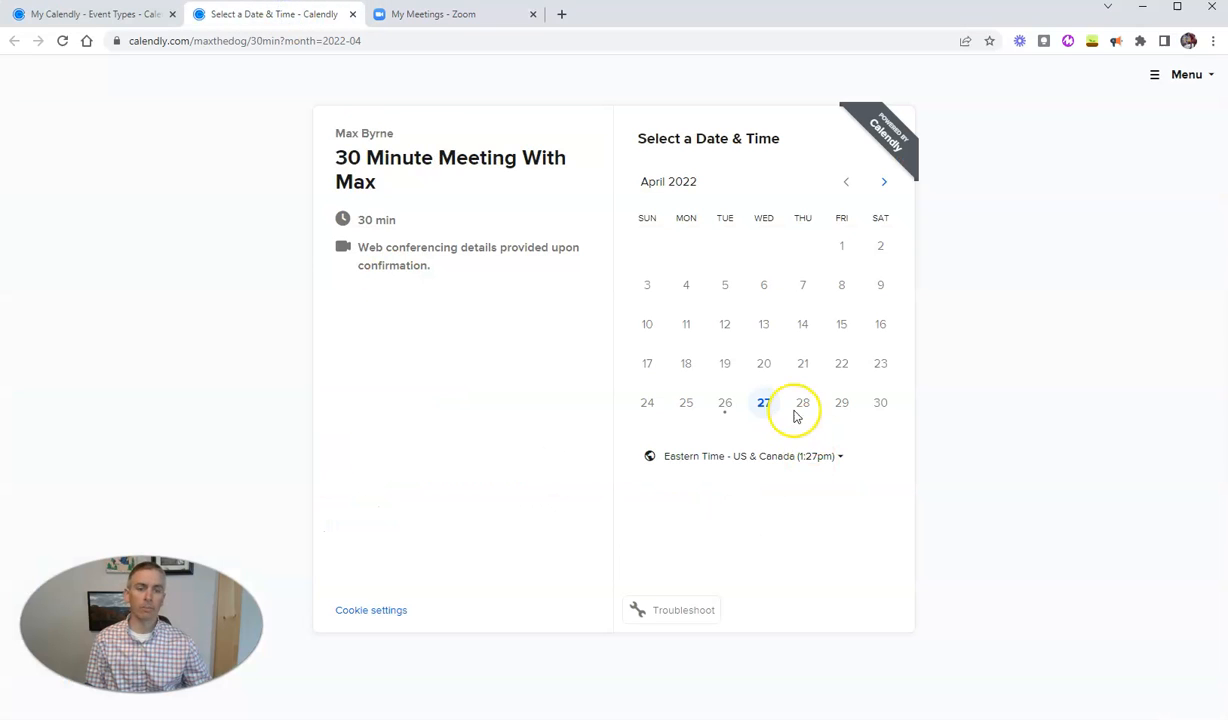